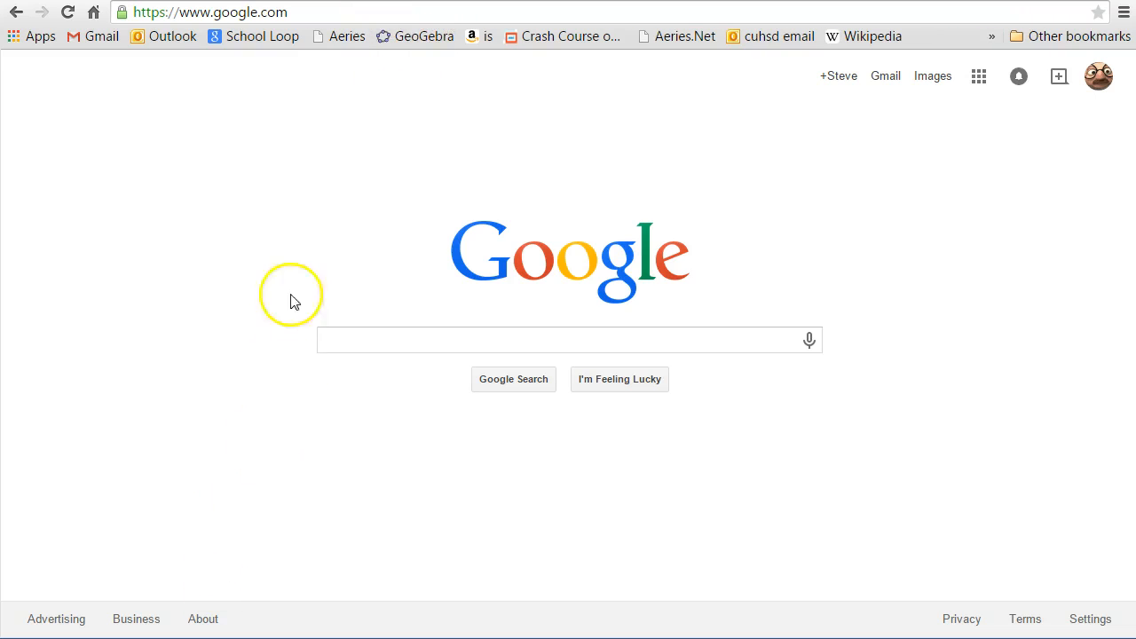
Open the bookmarked GeoGebra web app and start a blank Spreadsheet, deleting the unsaved changes
left_click(388, 36)
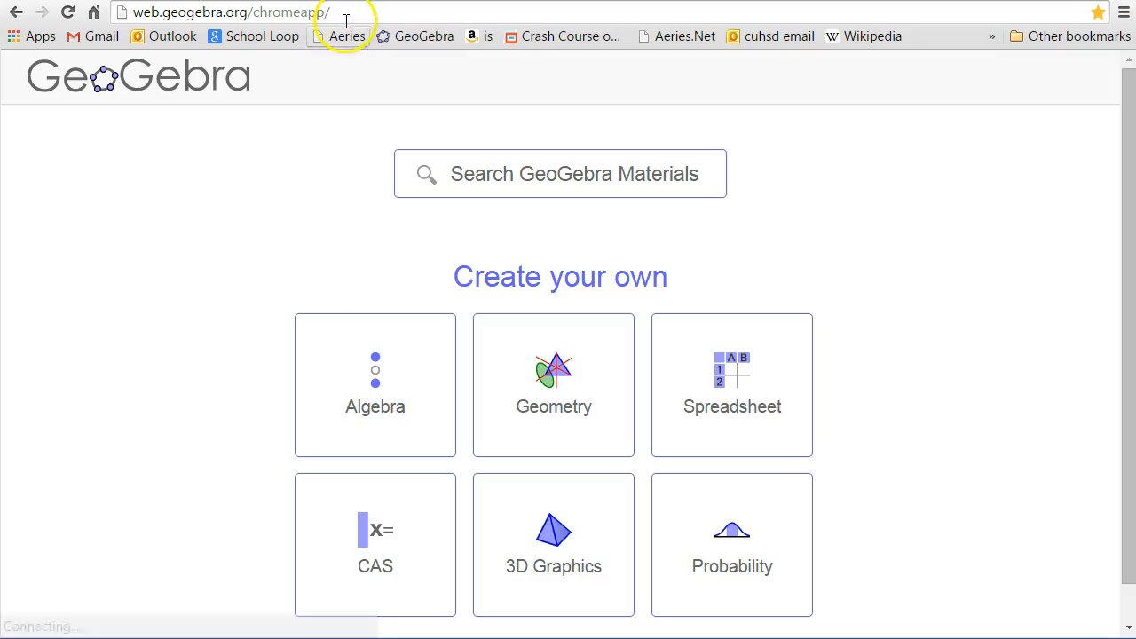
left_click_drag(346, 13, 116, 12)
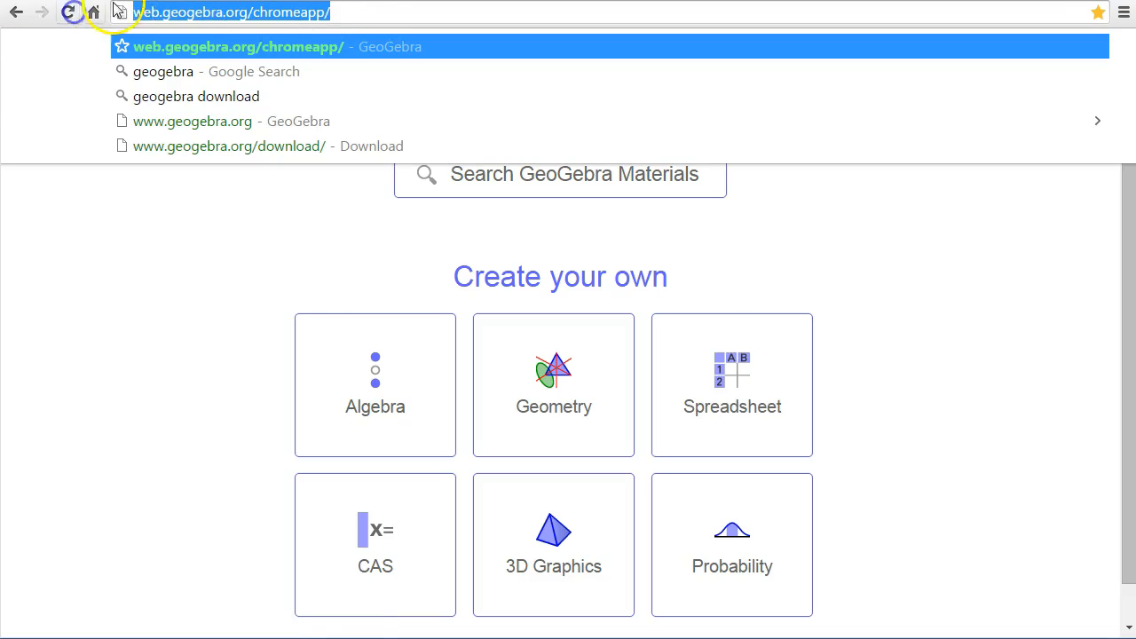
left_click(362, 11)
left_click(966, 286)
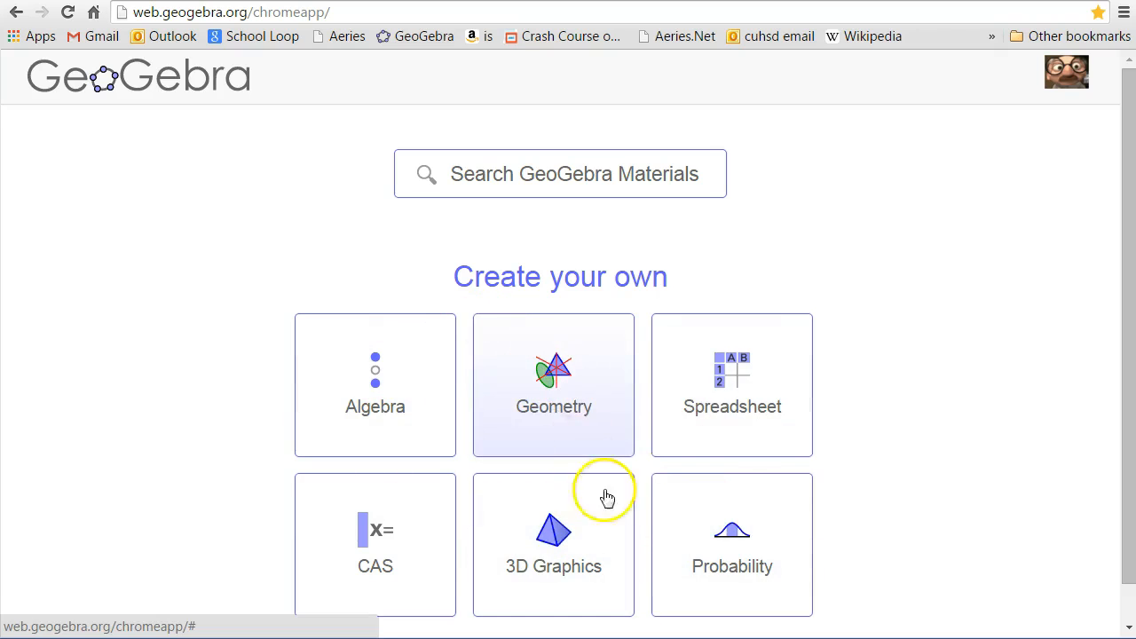
left_click(748, 386)
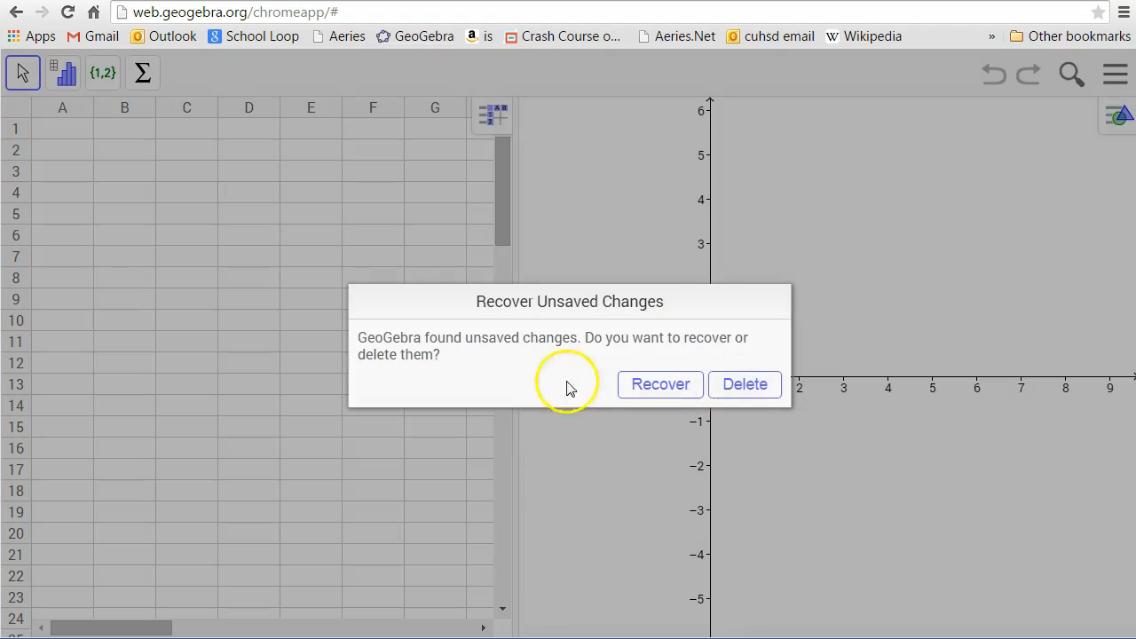
left_click(746, 387)
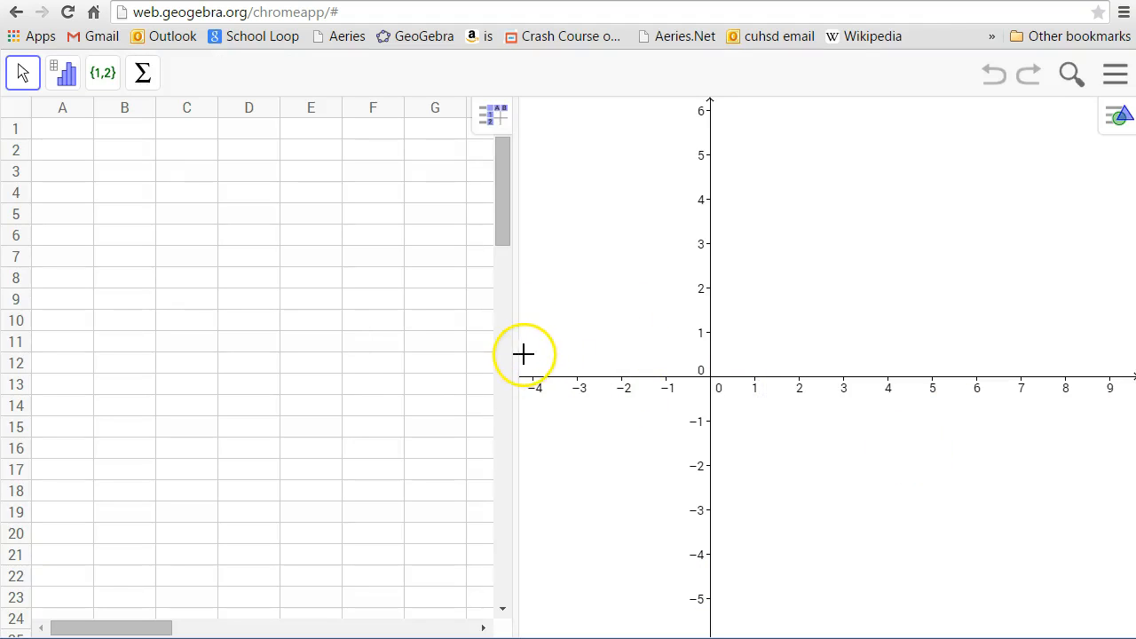
Narrow the spreadsheet to columns A and B and enter the pairs 1,2; 3,8; 9,6; 6,4; 7,10; 2,5; 12,8 in A1:B7
left_click_drag(516, 352, 203, 393)
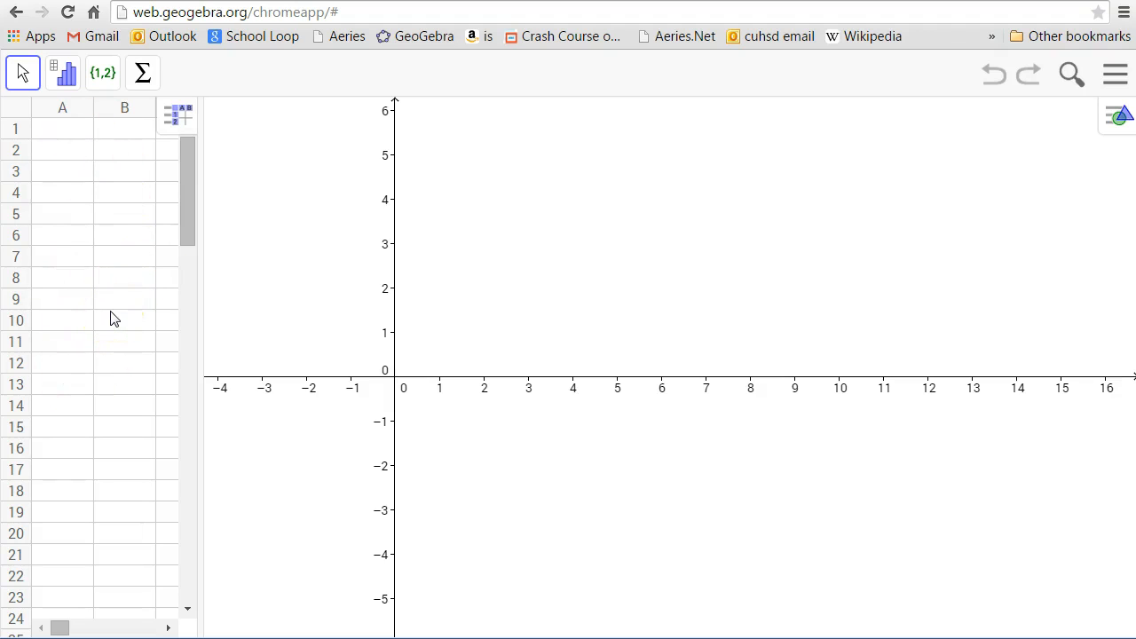
left_click(71, 136)
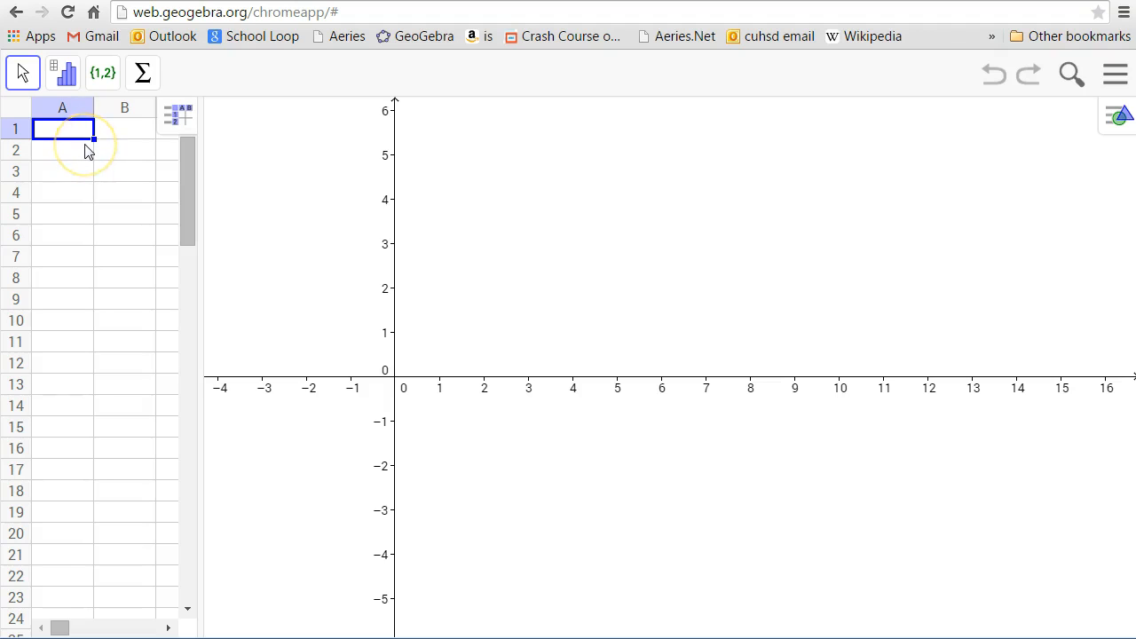
left_click(98, 323)
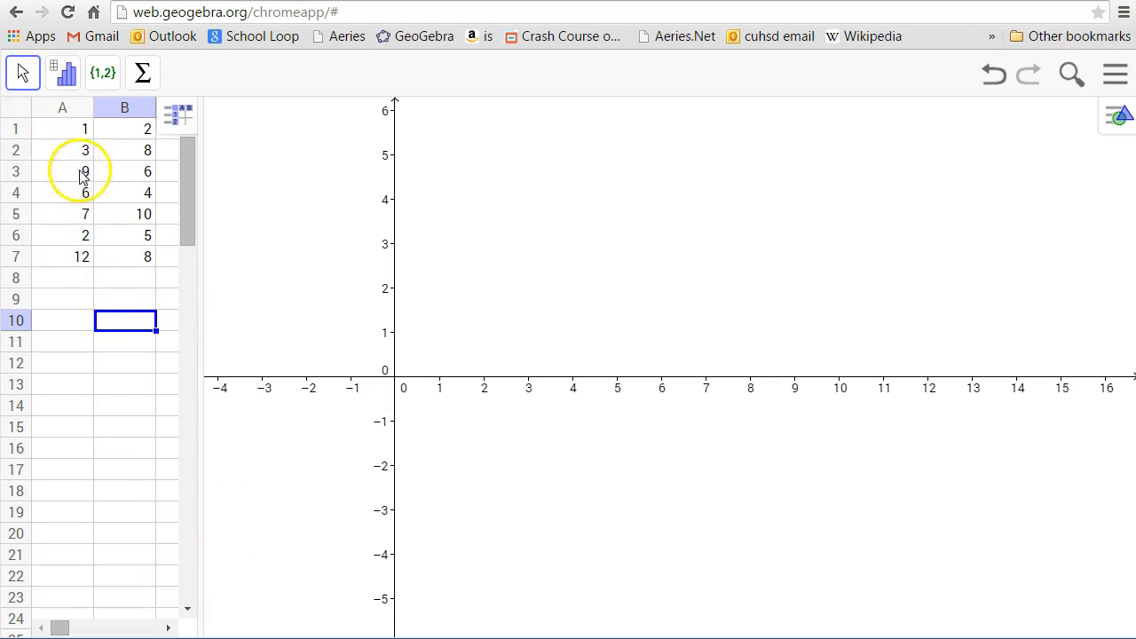
Run a Two Variable Regression Analysis on cells A1:B7 and widen the scatterplot view over the empty graphics area
left_click_drag(76, 138, 114, 264)
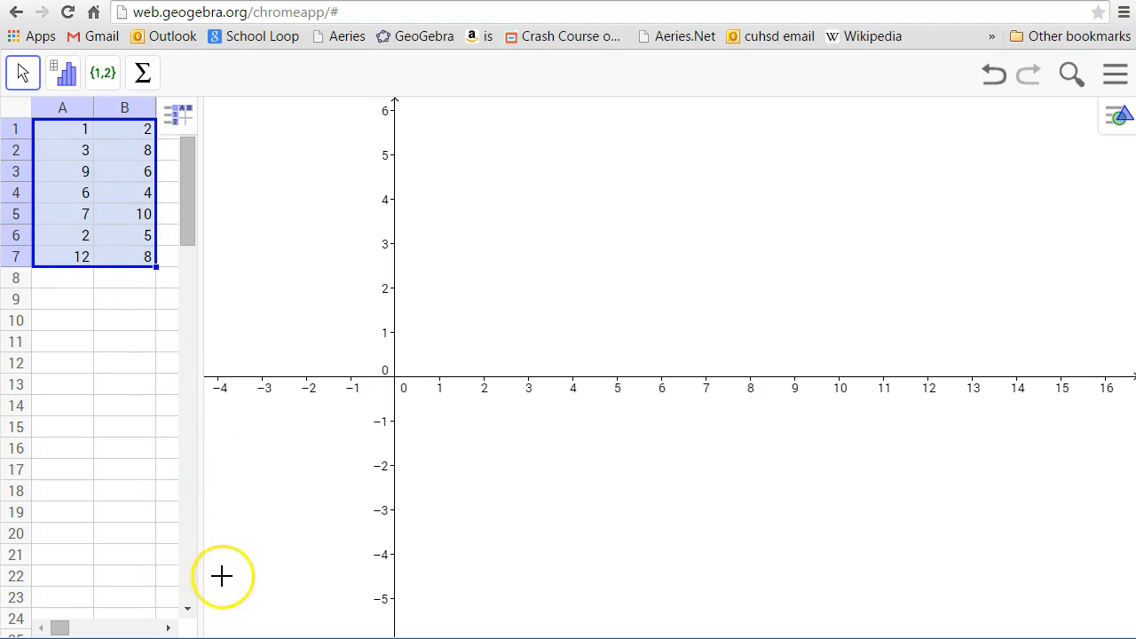
left_click(64, 78)
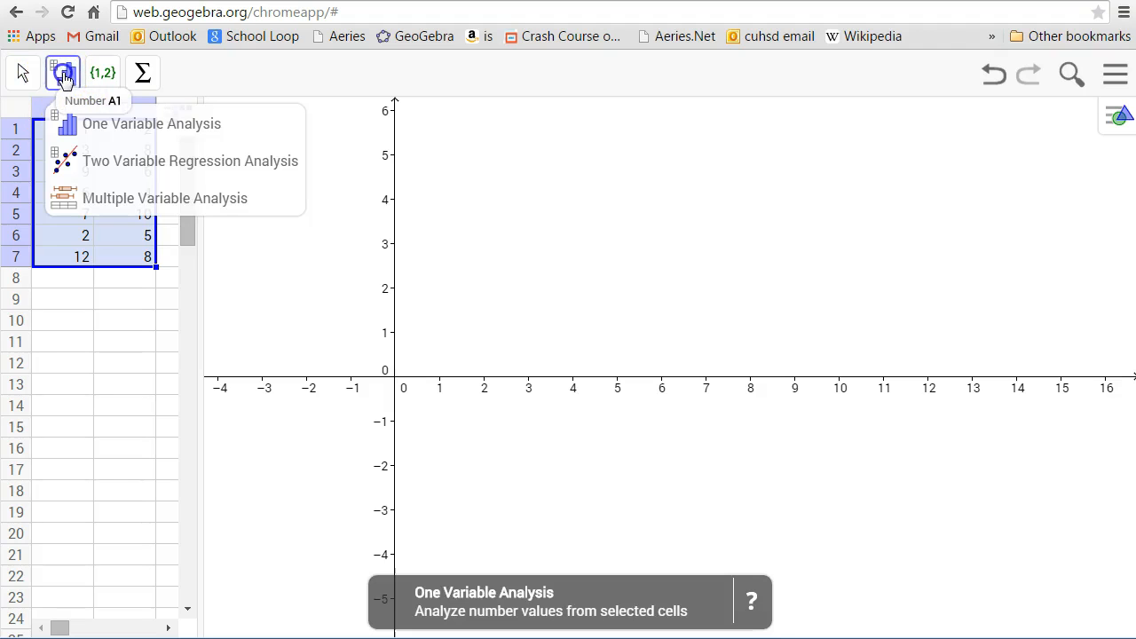
left_click(101, 175)
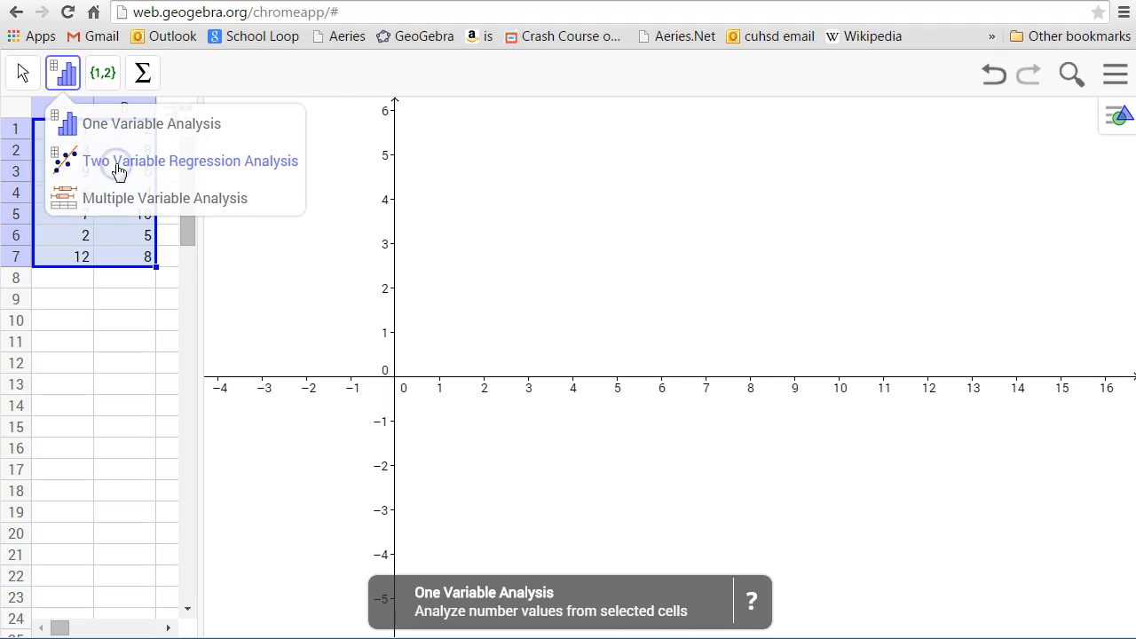
left_click(118, 171)
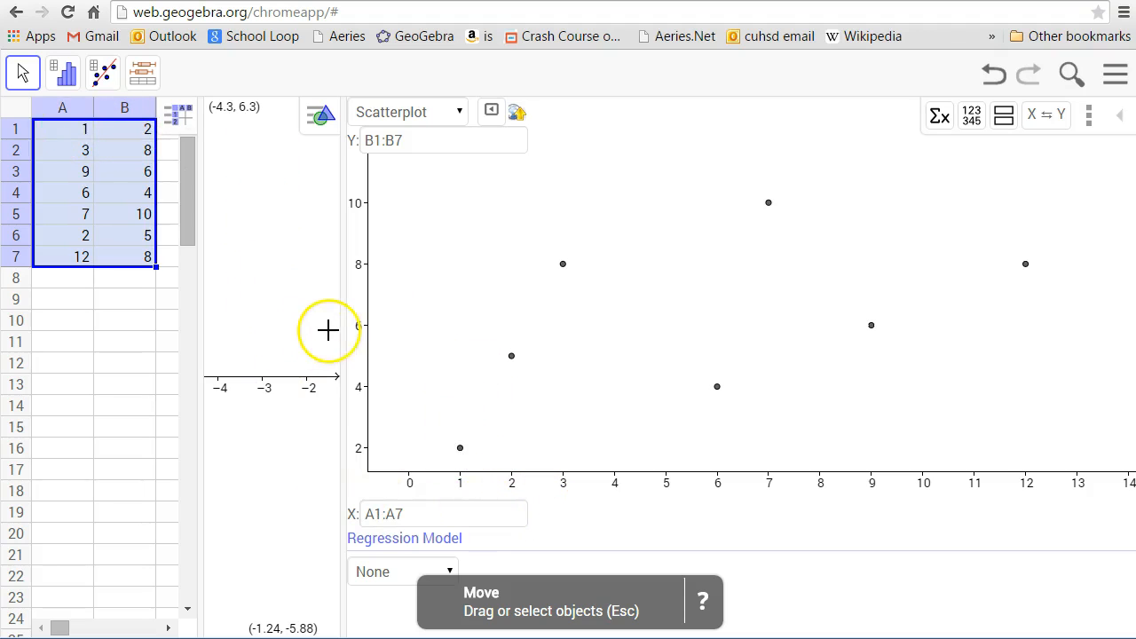
left_click_drag(342, 335, 228, 321)
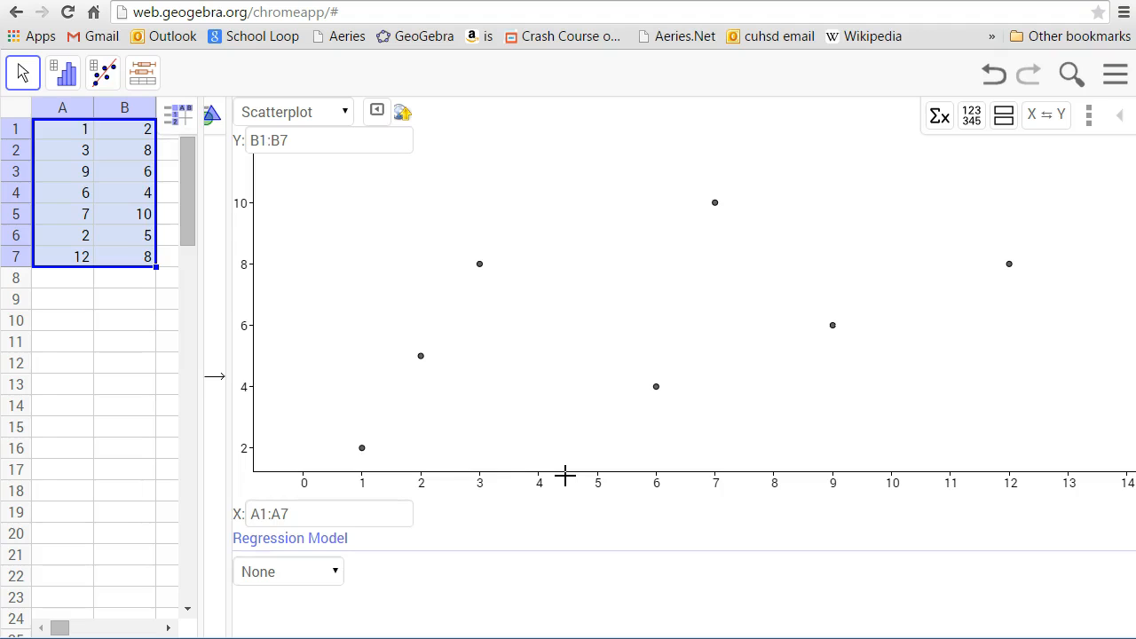
Fit a Linear regression model to the scatterplot data
left_click(335, 572)
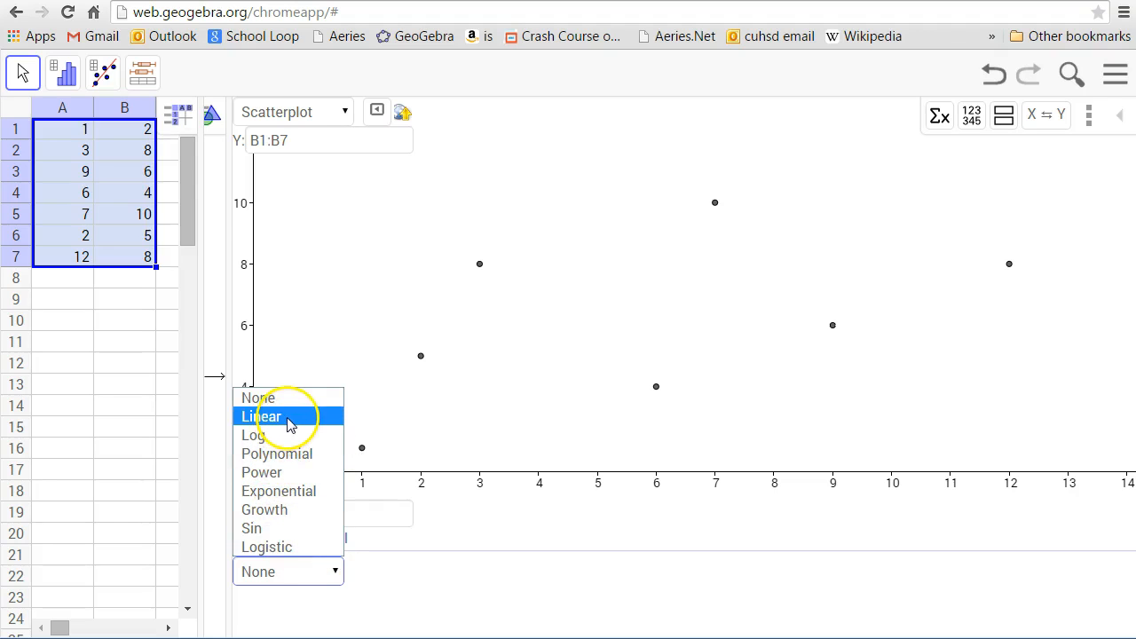
left_click(288, 417)
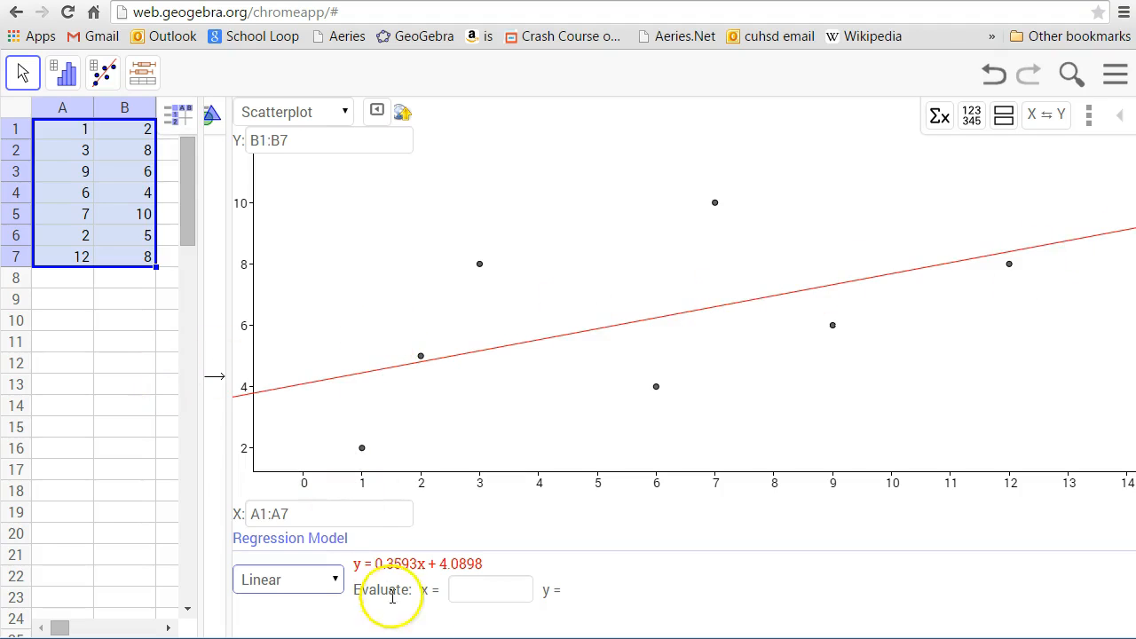
left_click(489, 591)
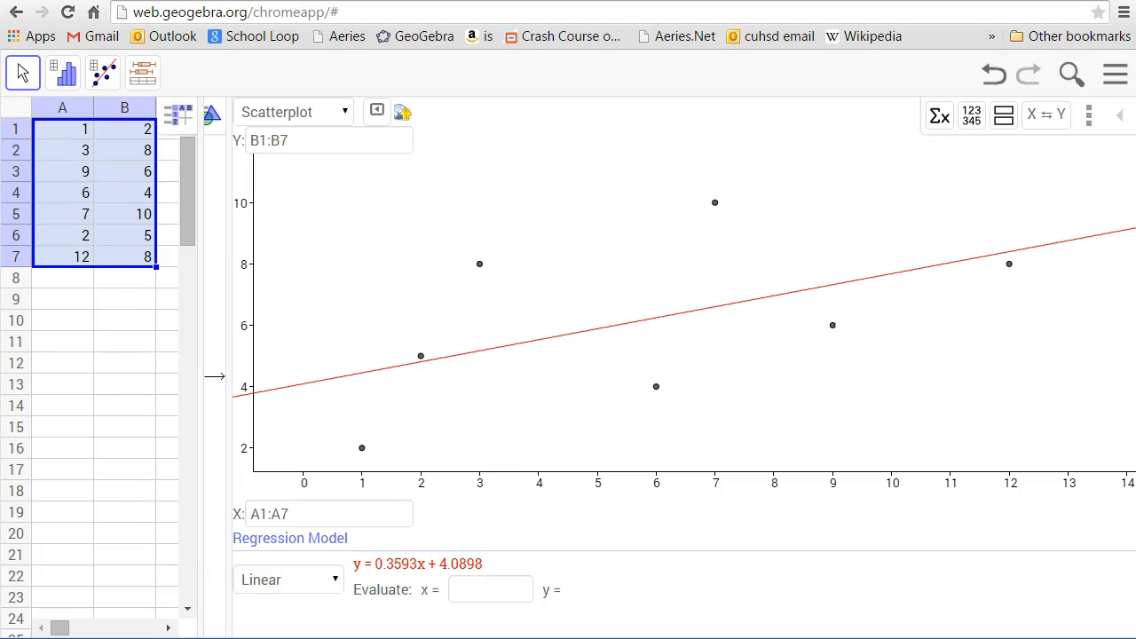
Show the statistics table beside the scatterplot
left_click_drag(941, 98, 920, 144)
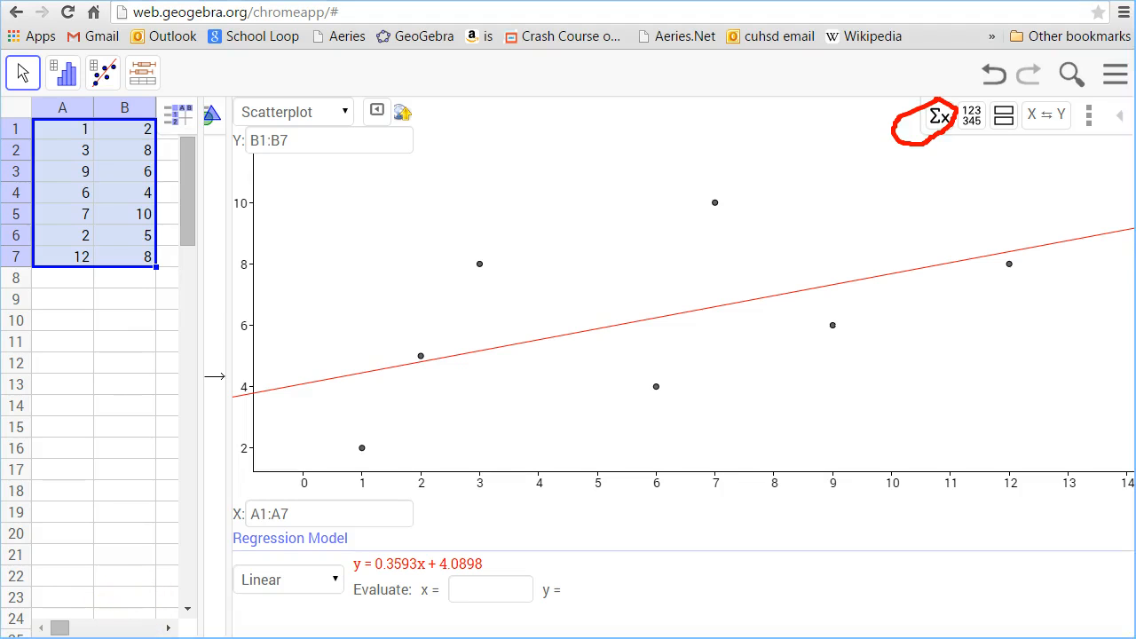
left_click(939, 117)
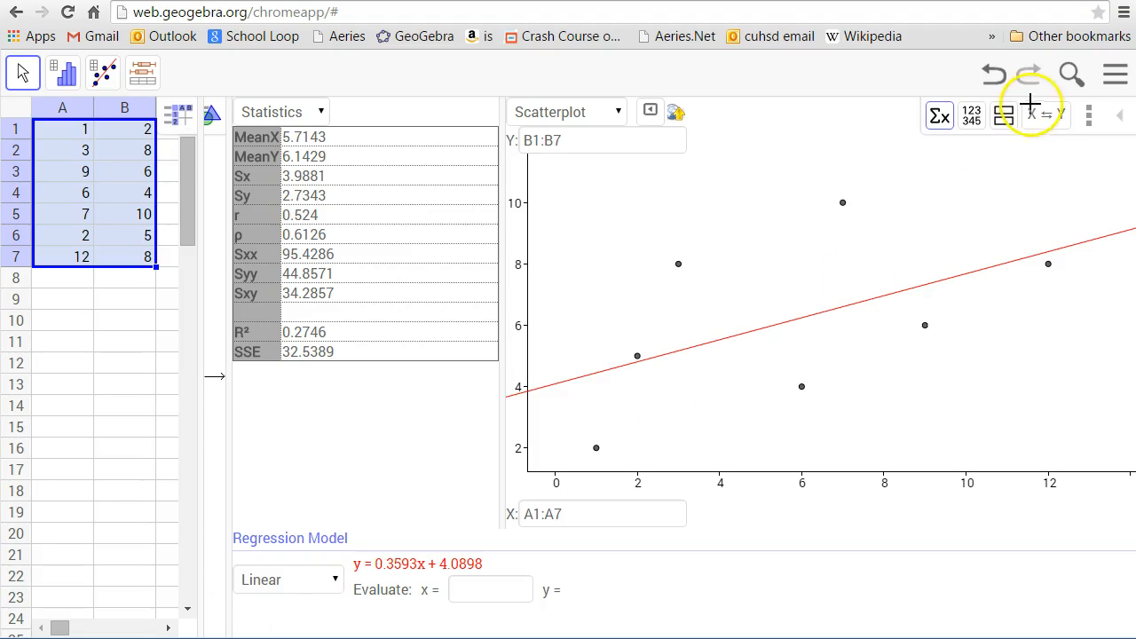
mouse_move(1027, 94)
left_mouse_down()
mouse_move(1076, 143)
mouse_move(1062, 87)
left_mouse_up()
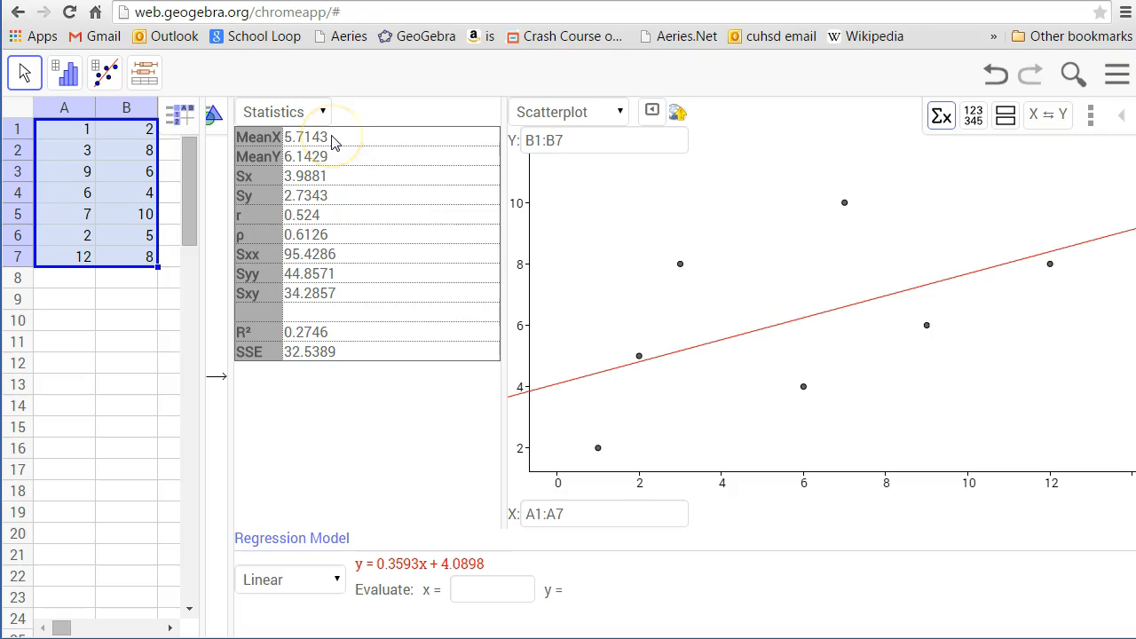
Calculate the sum of the x values A1:A7 in cell A8
left_click(73, 320)
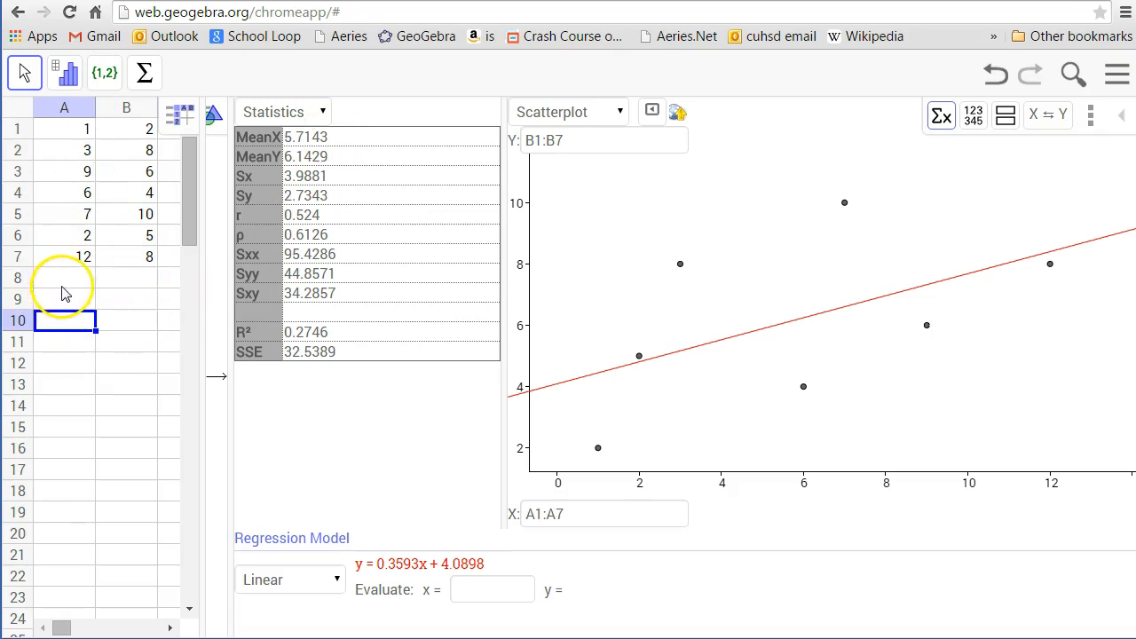
left_click(63, 286)
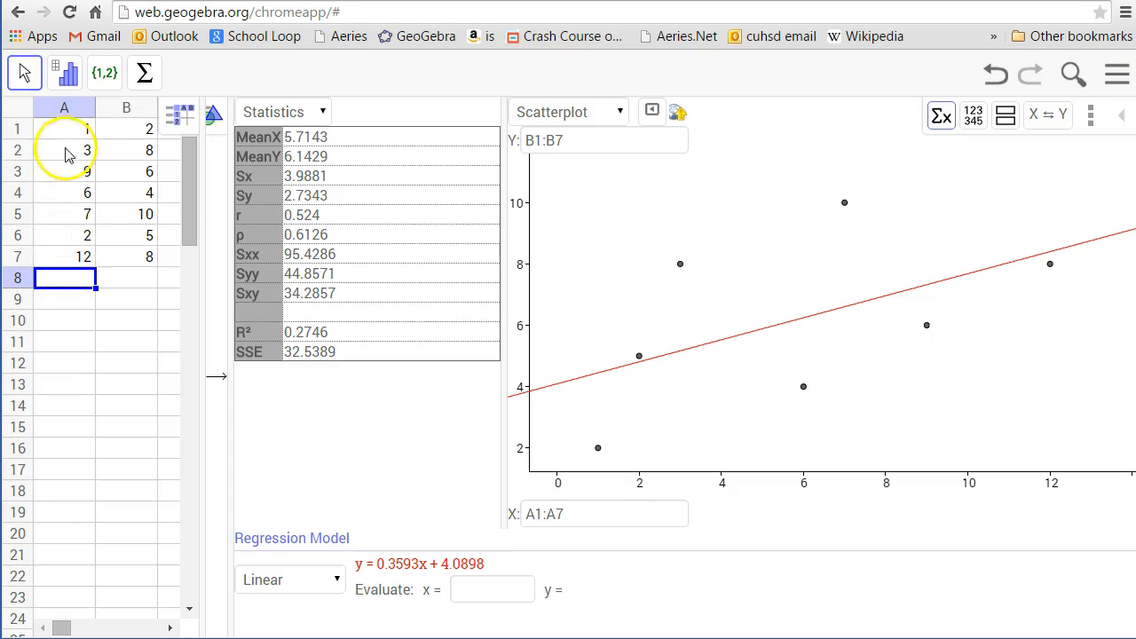
left_click_drag(78, 132, 80, 257)
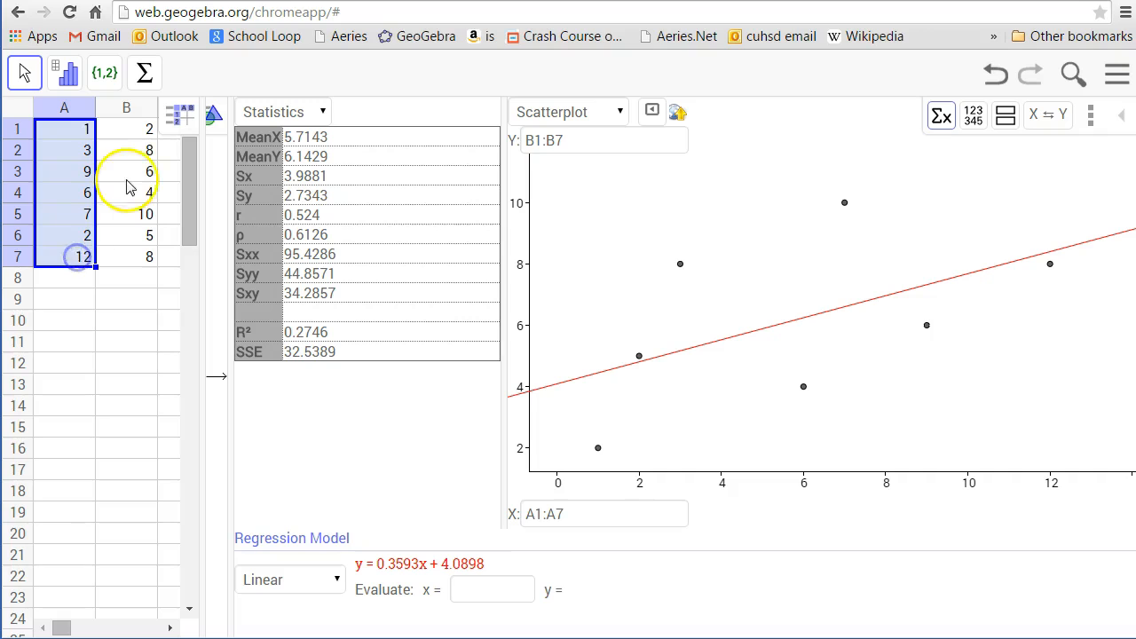
left_click(150, 78)
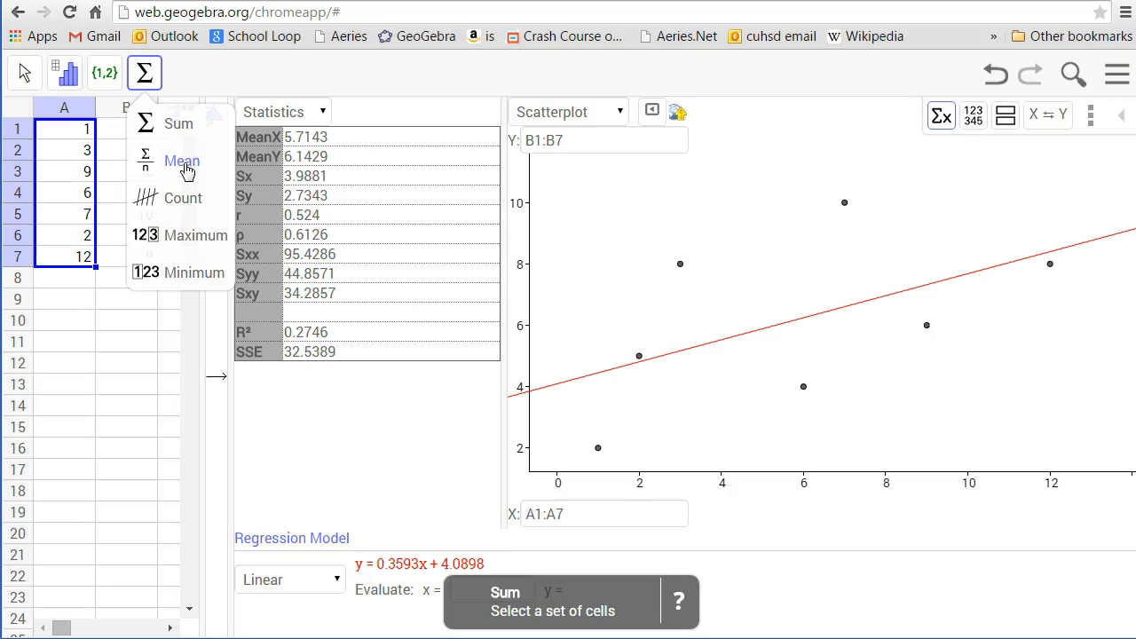
left_click(178, 125)
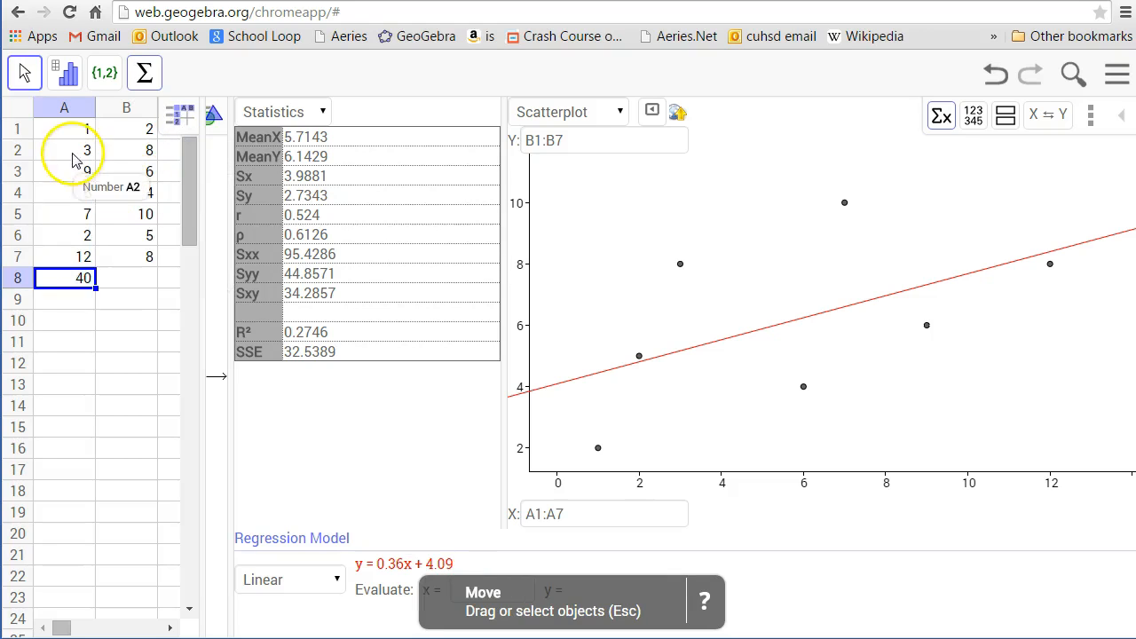
Calculate the mean of the x values in cell A9 with the formula a8/7
left_click(67, 307)
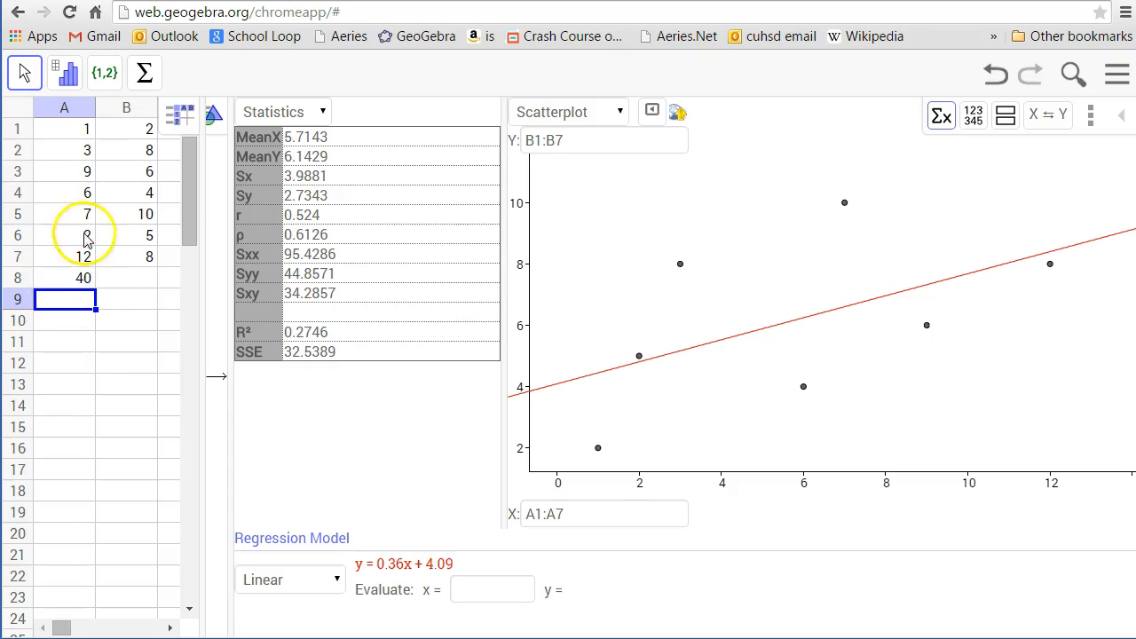
left_click_drag(77, 127, 147, 255)
left_click(78, 302)
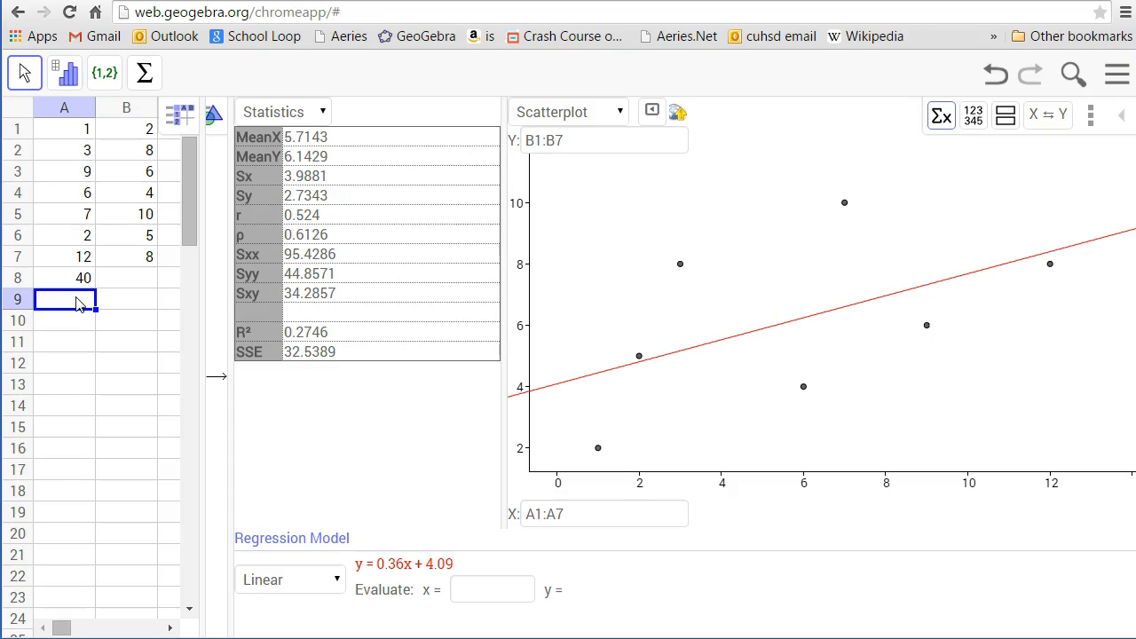
left_click(78, 304)
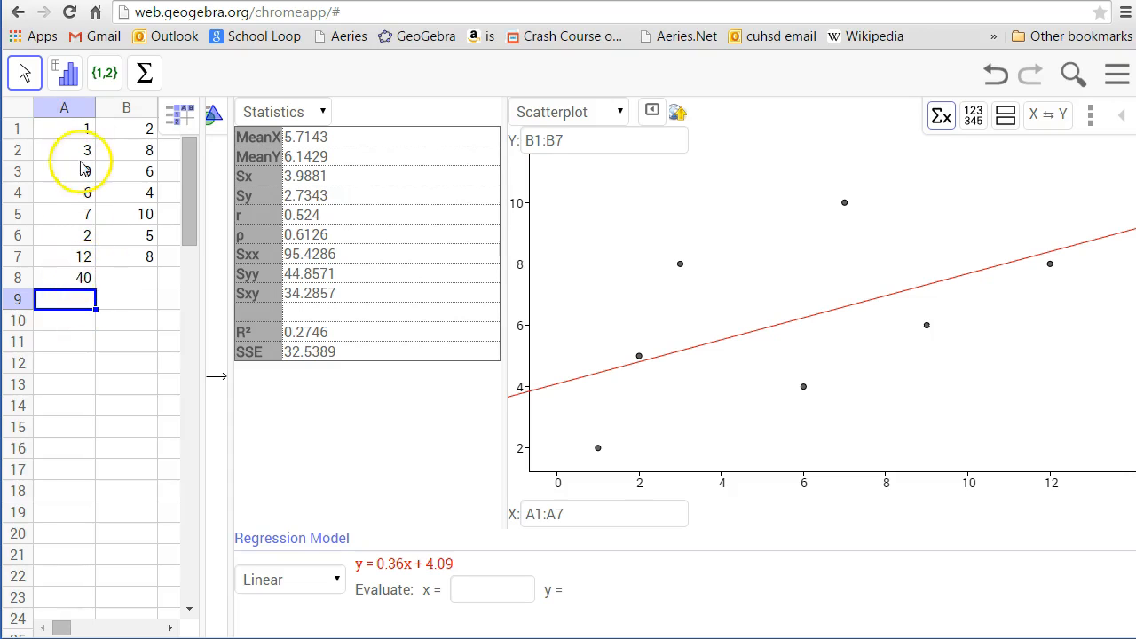
type("a8/7")
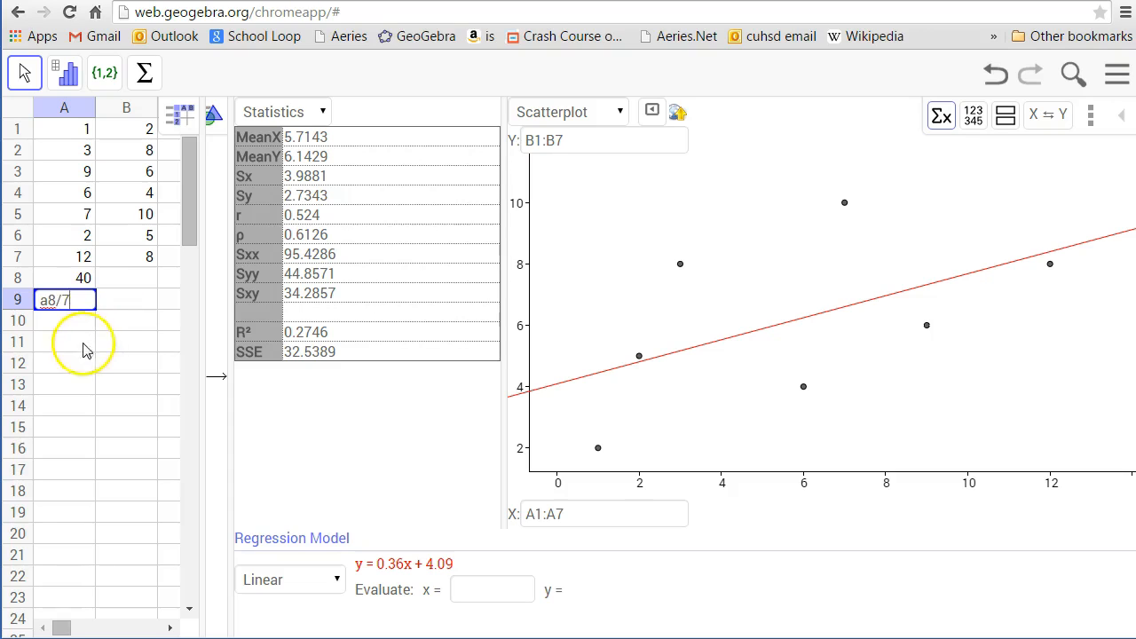
left_click(76, 321)
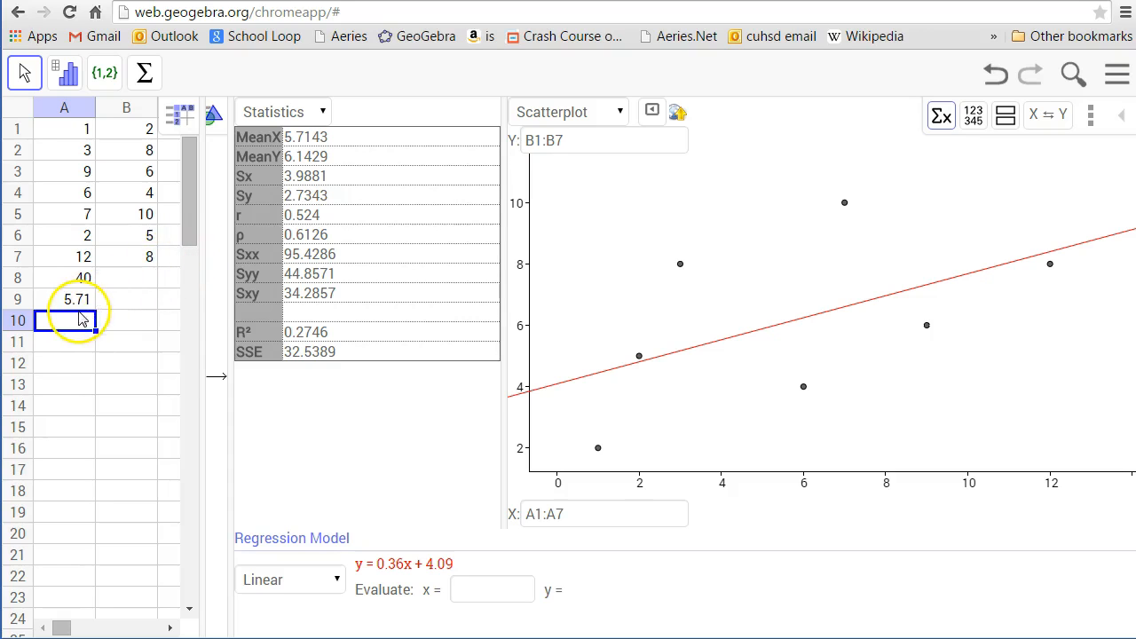
Set the global rounding to 5 decimal places
left_click(1117, 80)
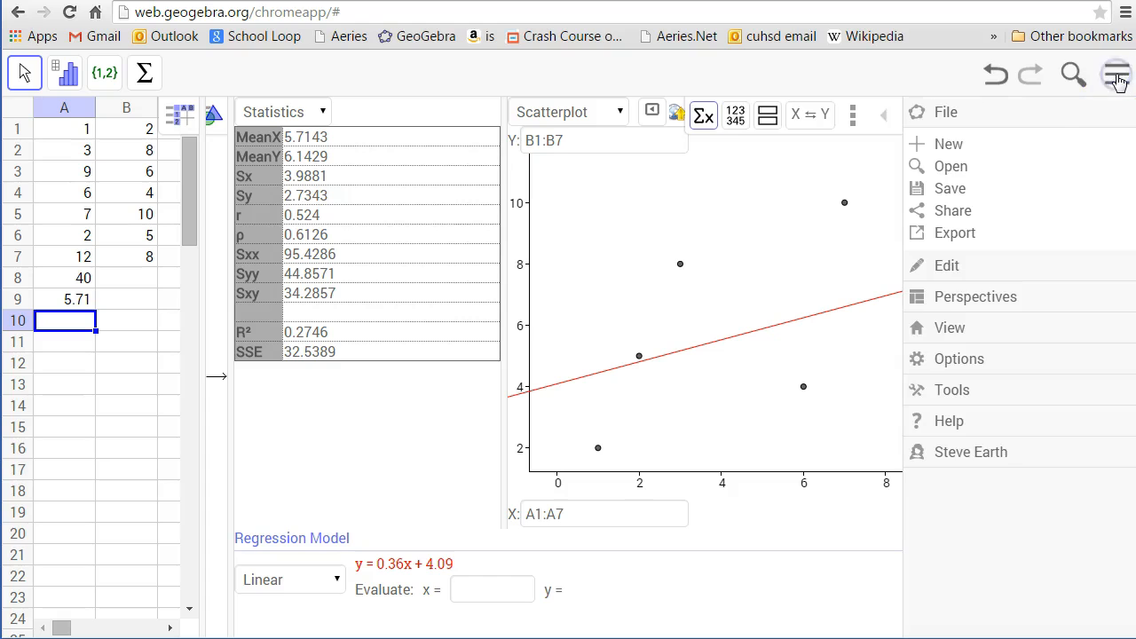
left_click(984, 369)
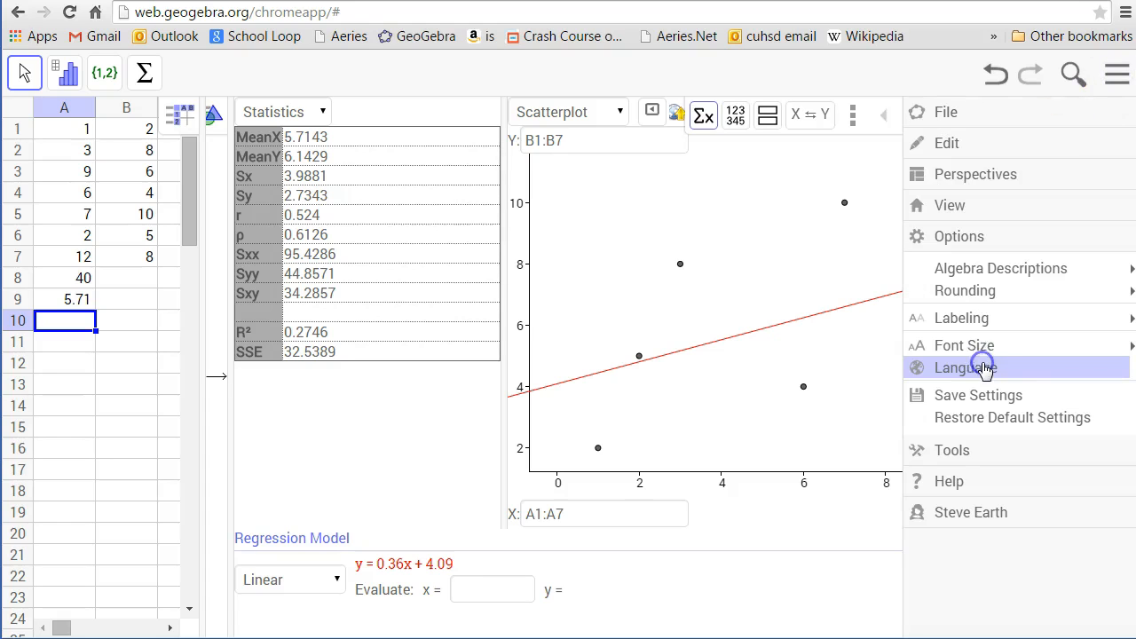
left_click(988, 293)
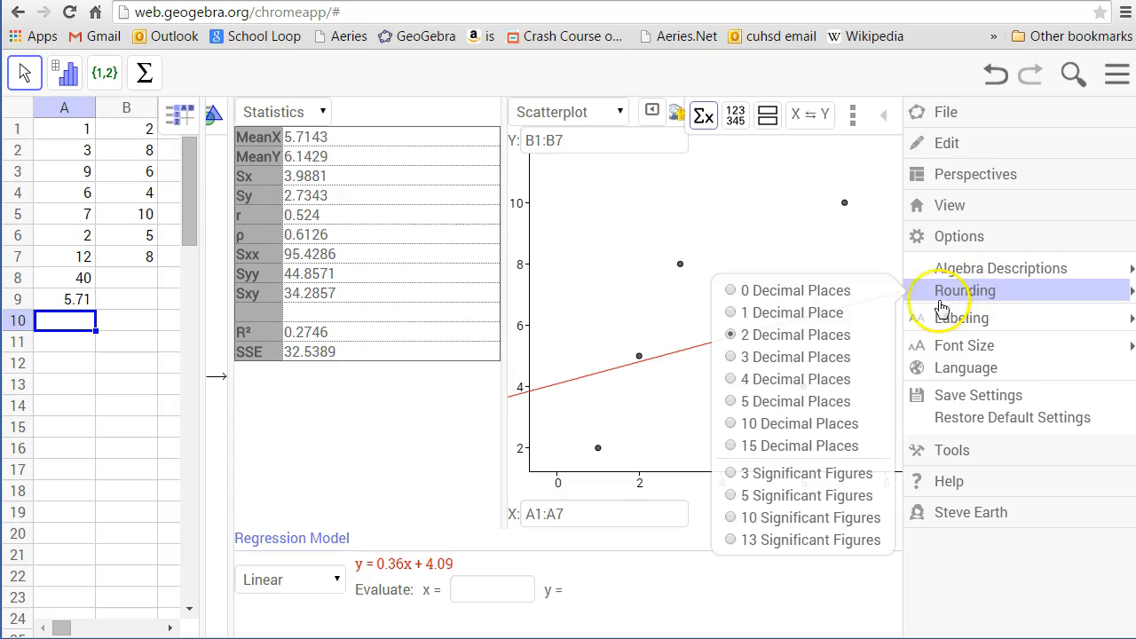
left_click(732, 402)
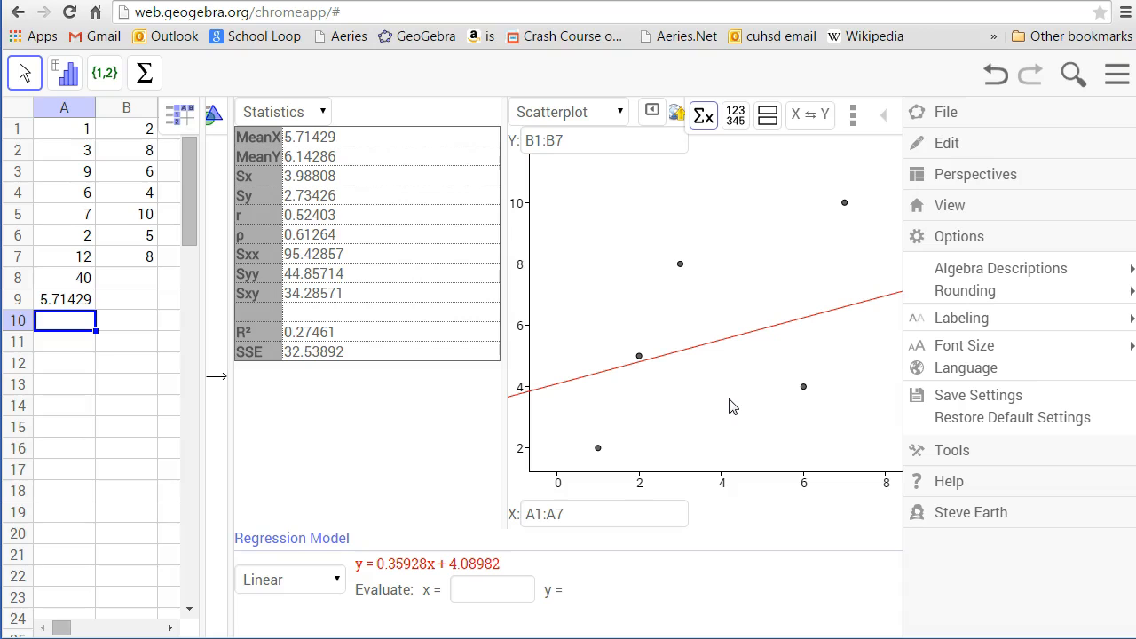
left_click(1115, 78)
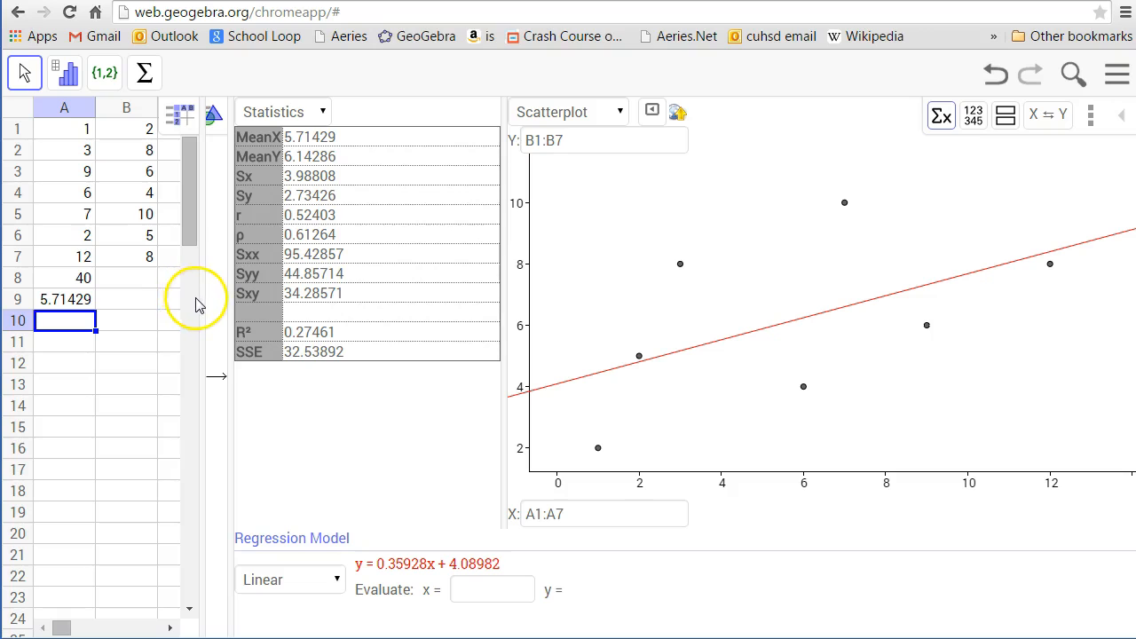
Widen the spreadsheet to show the empty columns through E, keeping the statistics table visible alongside
left_click_drag(198, 302, 271, 309)
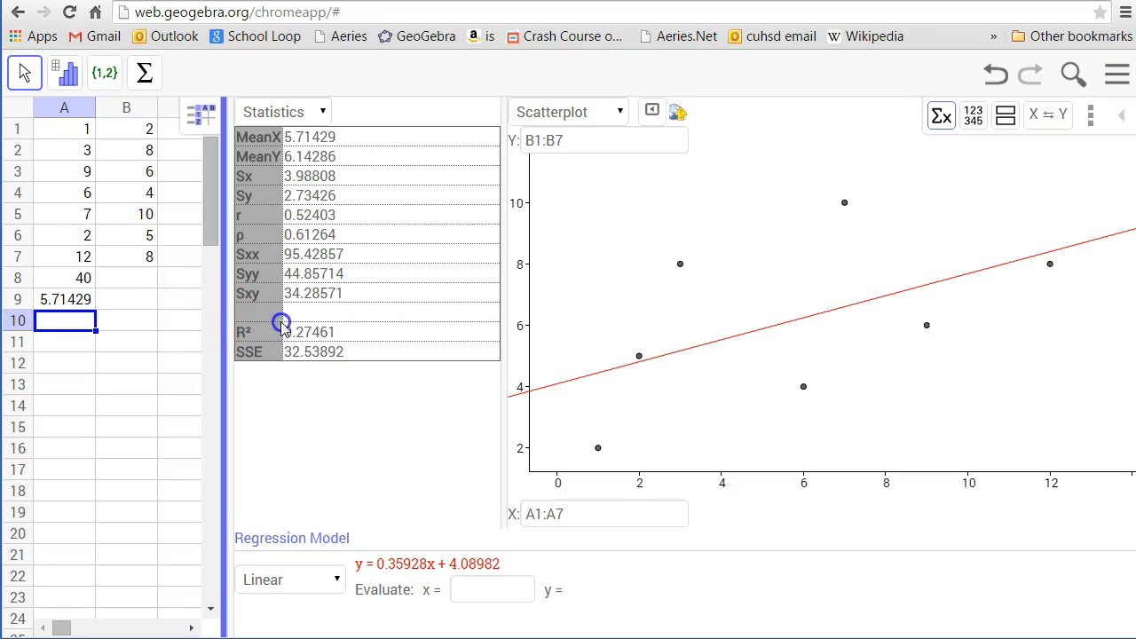
left_click_drag(503, 332, 882, 331)
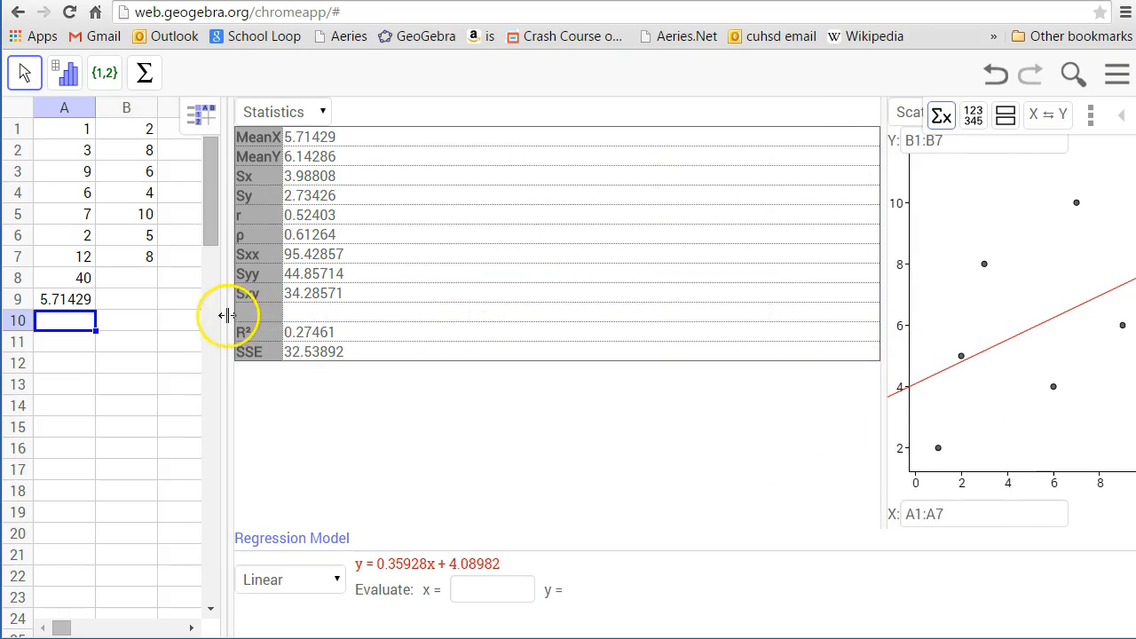
left_click_drag(226, 315, 545, 334)
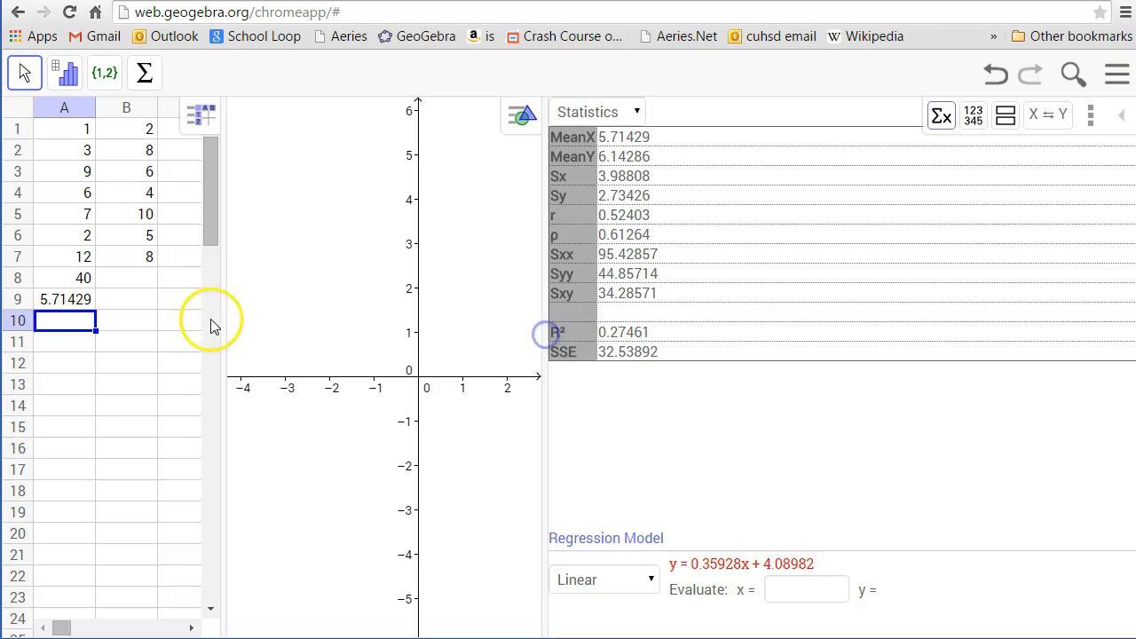
left_click_drag(221, 316, 367, 322)
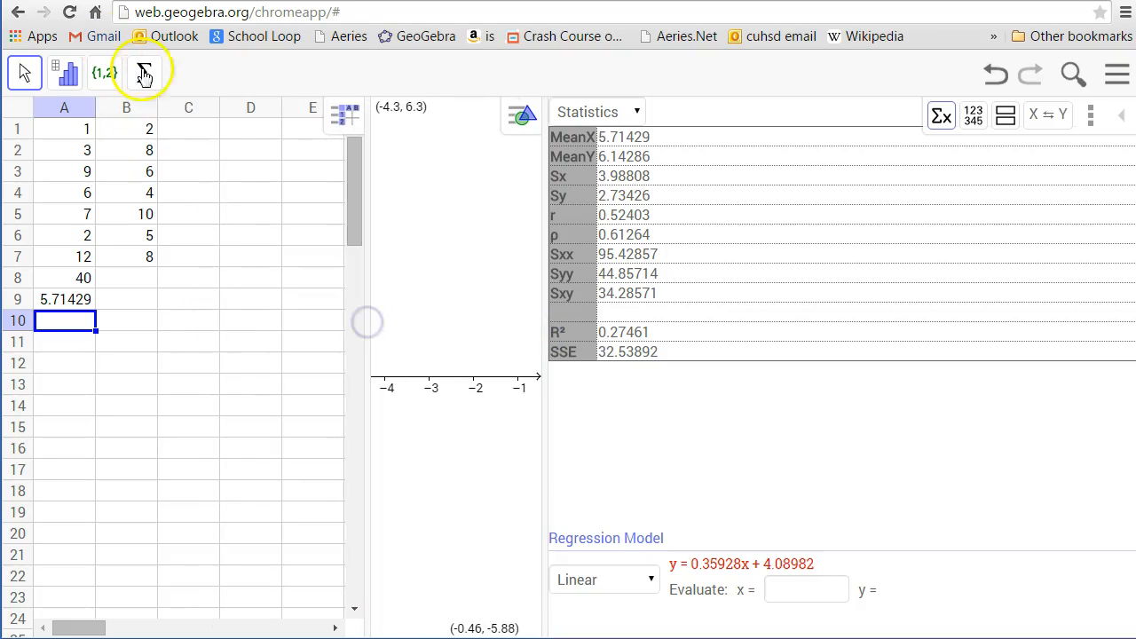
Calculate the squared deviation of the first x value from the mean in cell D1 with the formula (a1-$a$9)^2
left_click(184, 130)
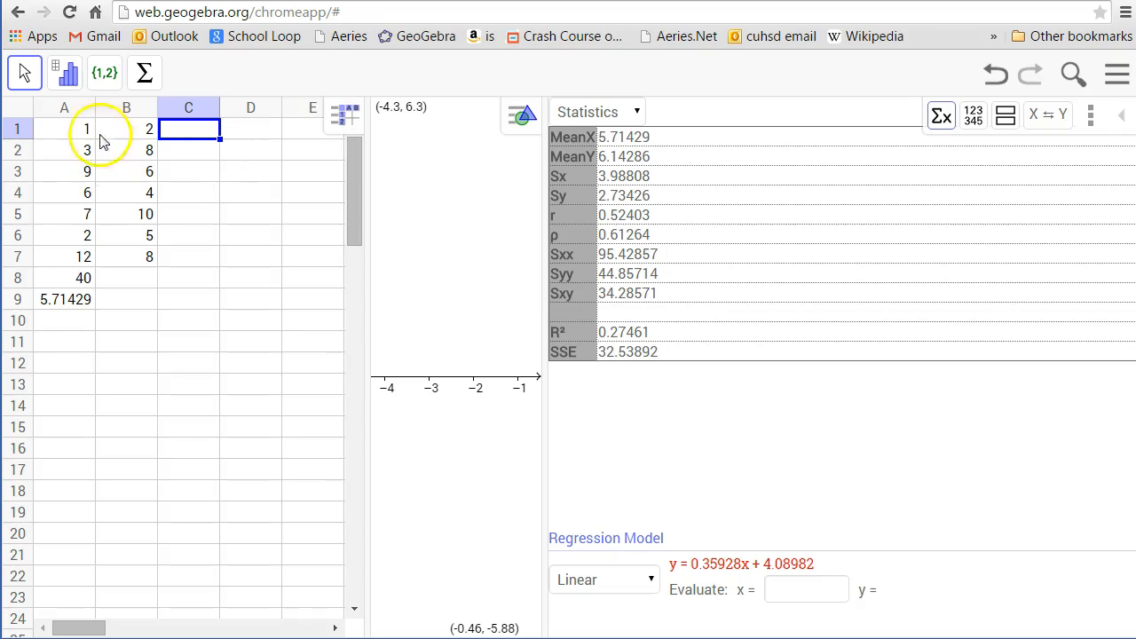
left_click_drag(87, 131, 85, 256)
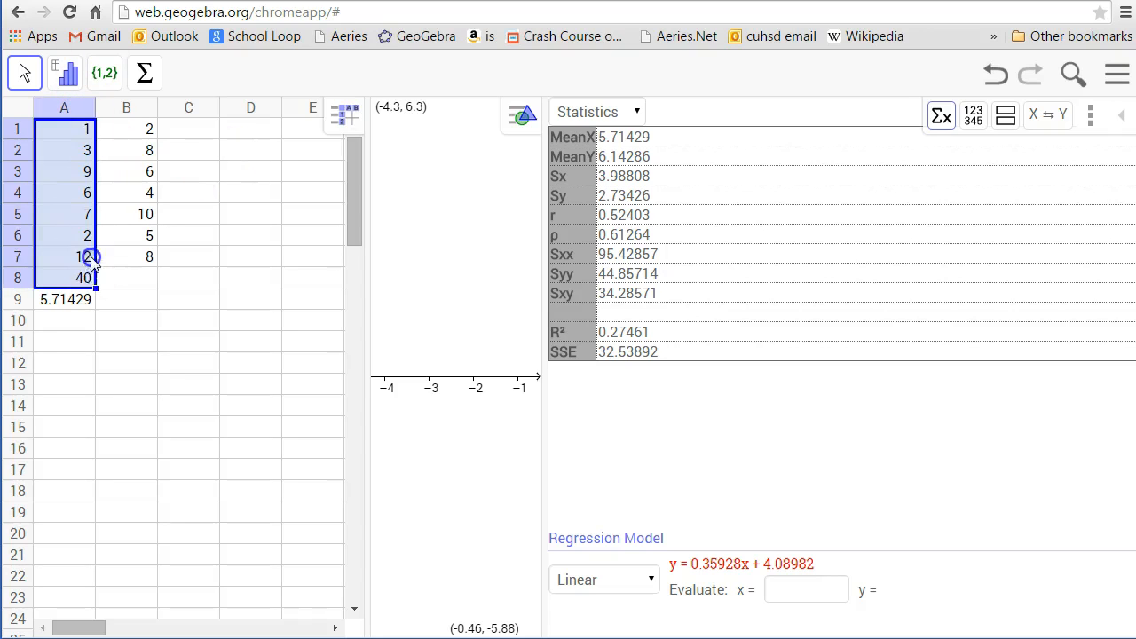
left_click(200, 132)
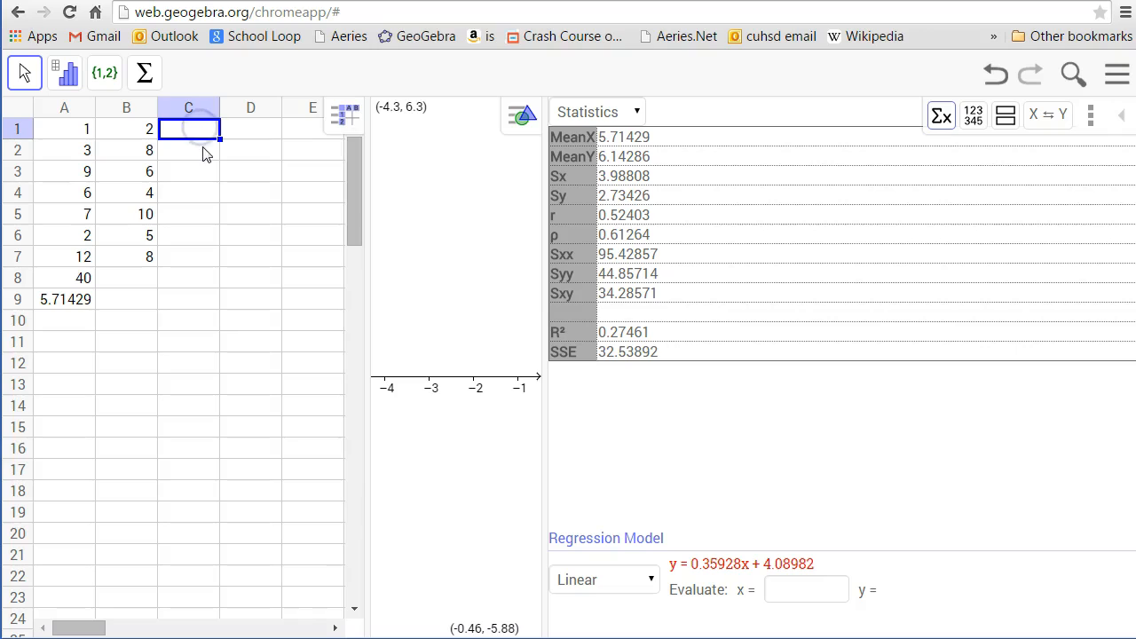
left_click(241, 138)
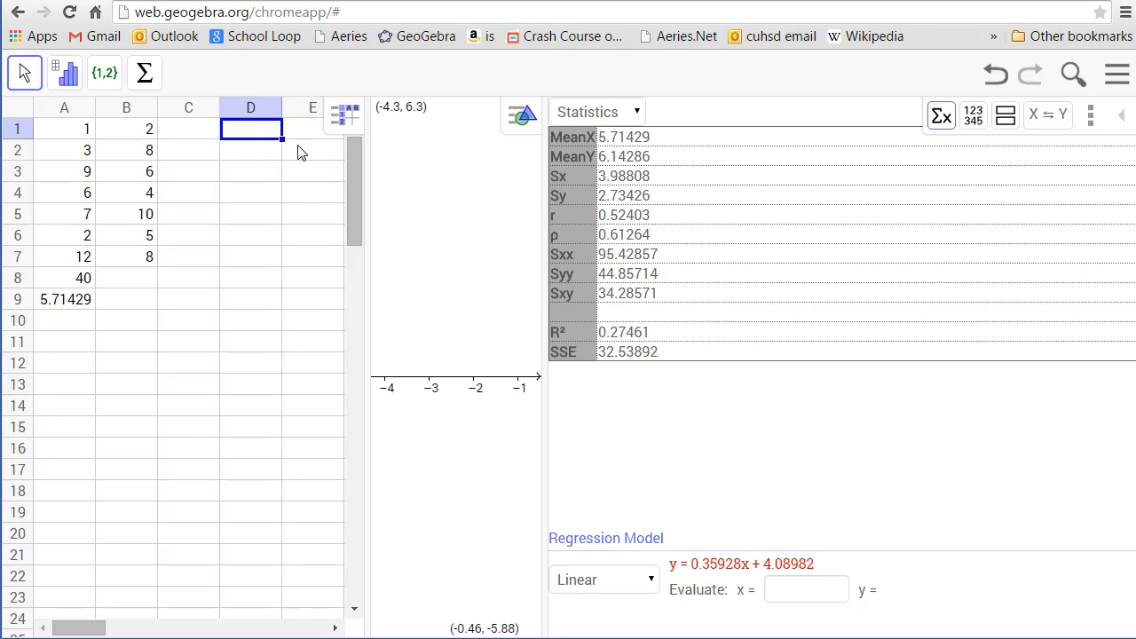
type("(a1-$a$")
key("Right")
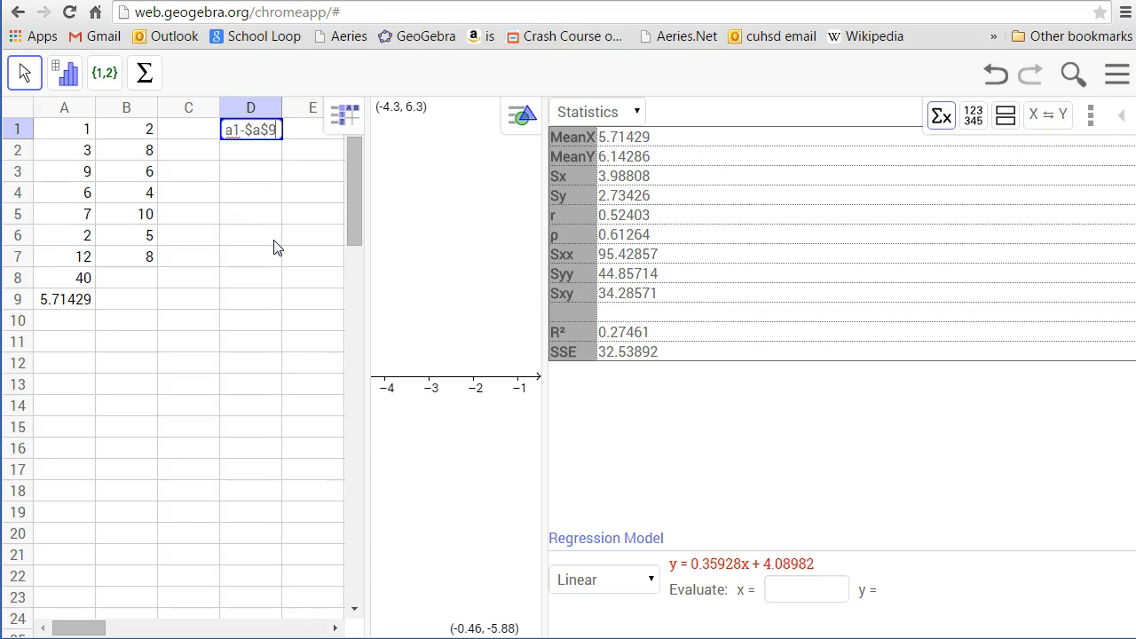
type(")")
type("*2")
key("Return")
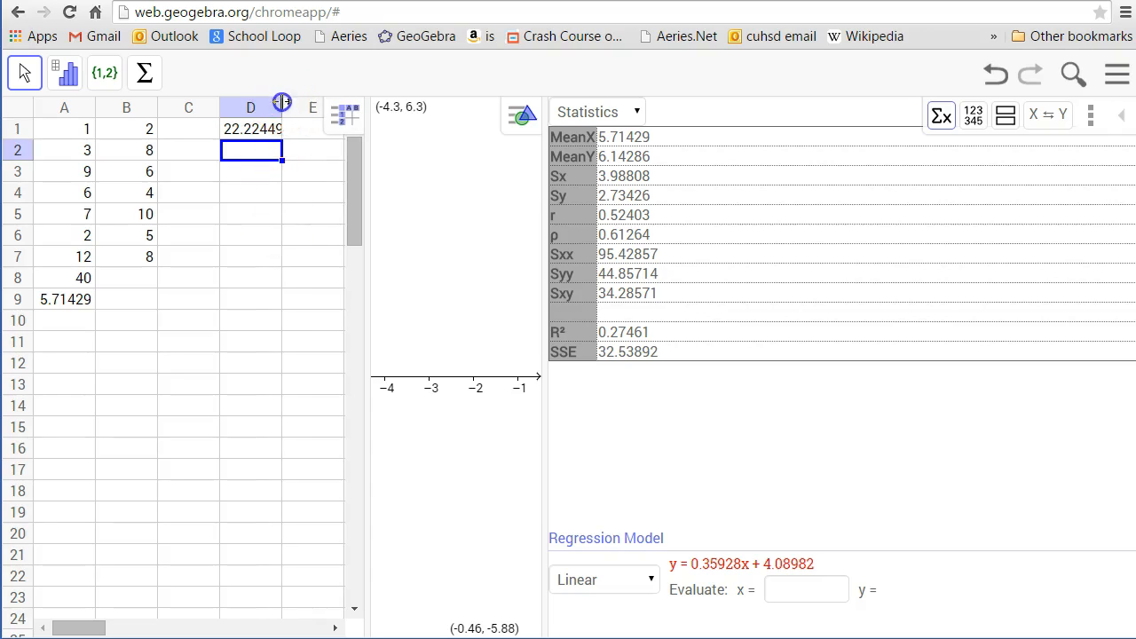
Widen column D slightly and copy the D1 formula down through cell D7
left_click_drag(282, 107, 296, 106)
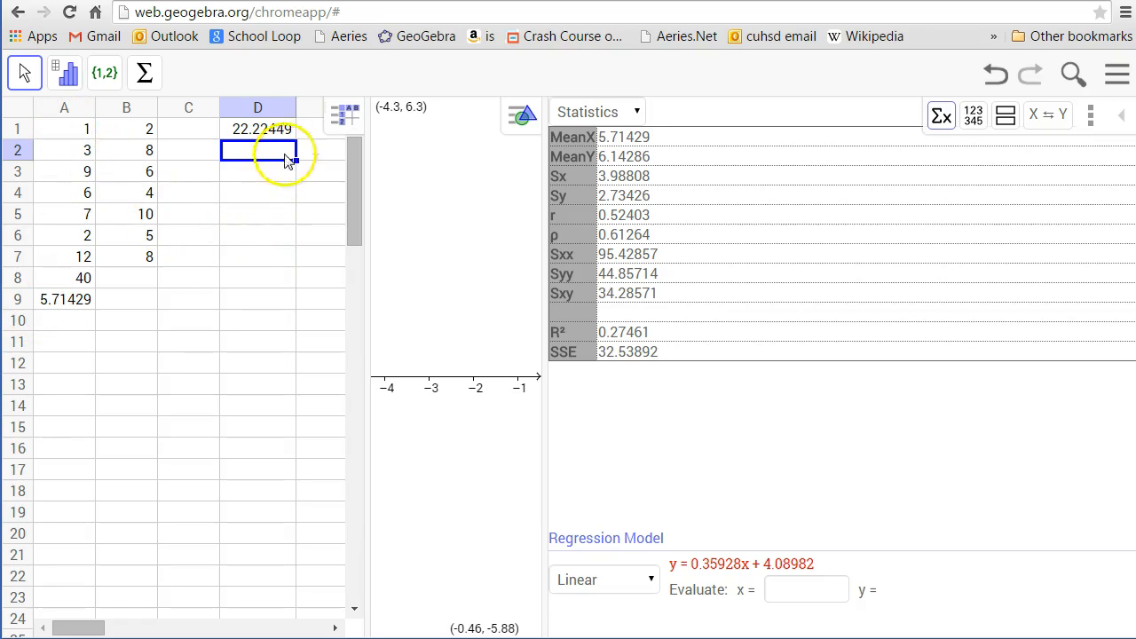
left_click(262, 130)
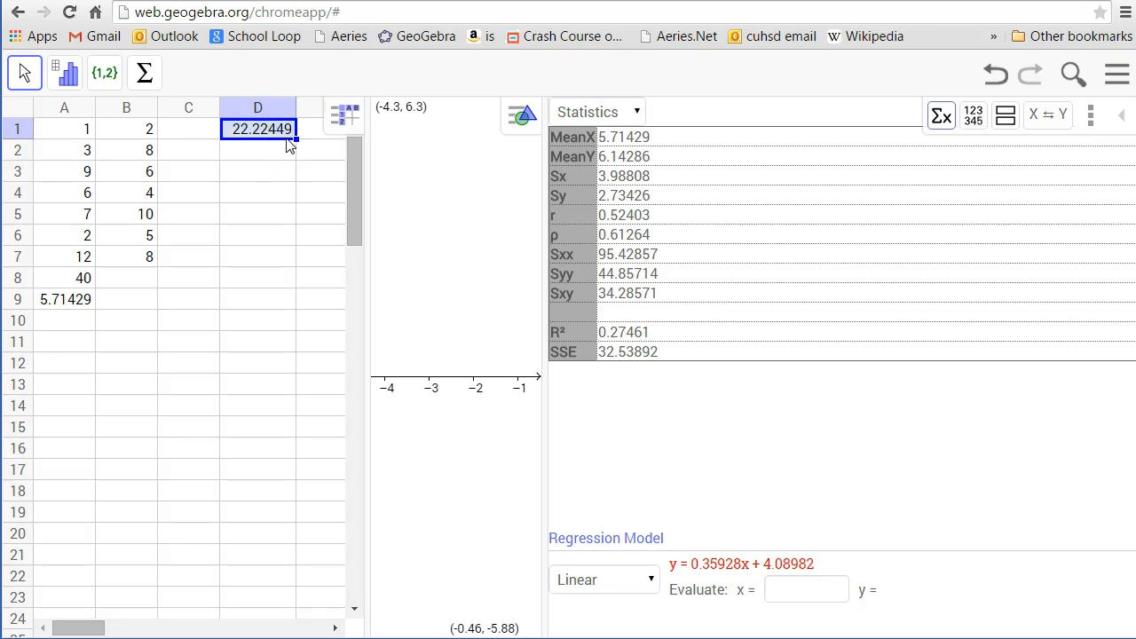
left_click_drag(296, 139, 280, 259)
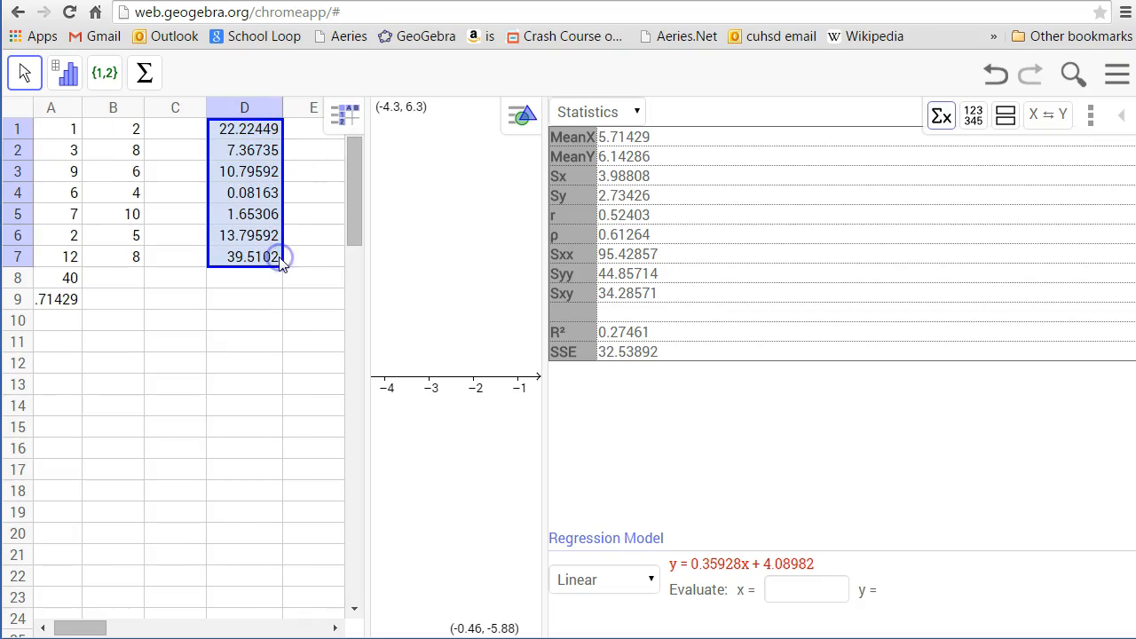
left_click(256, 316)
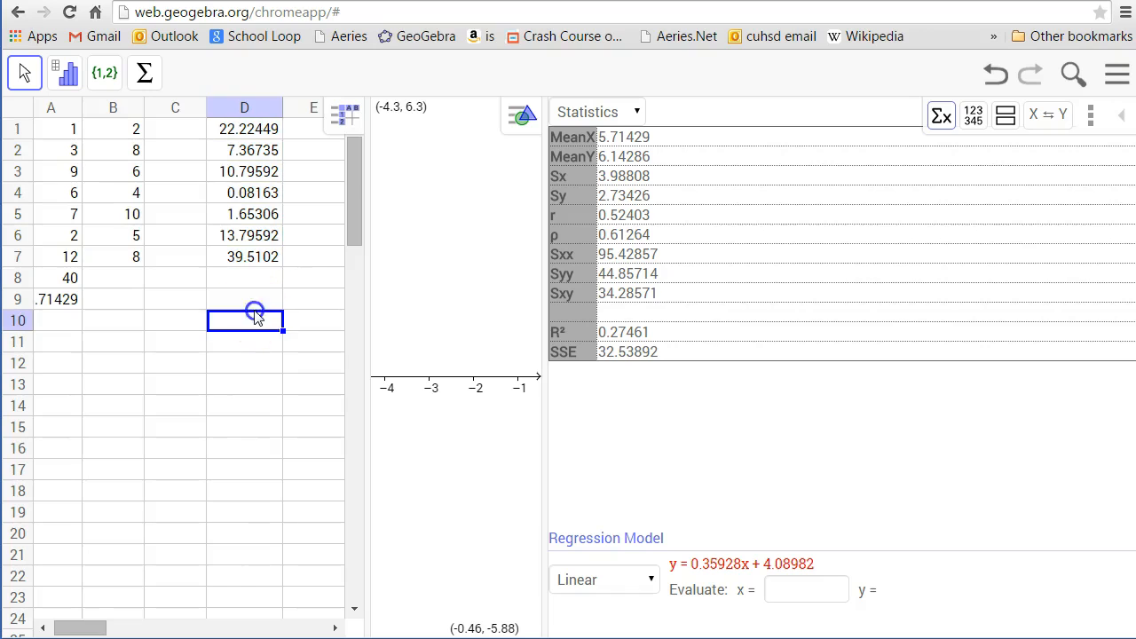
Inspect the formula copied into cell D6, closing its definition without making changes
left_click(247, 234)
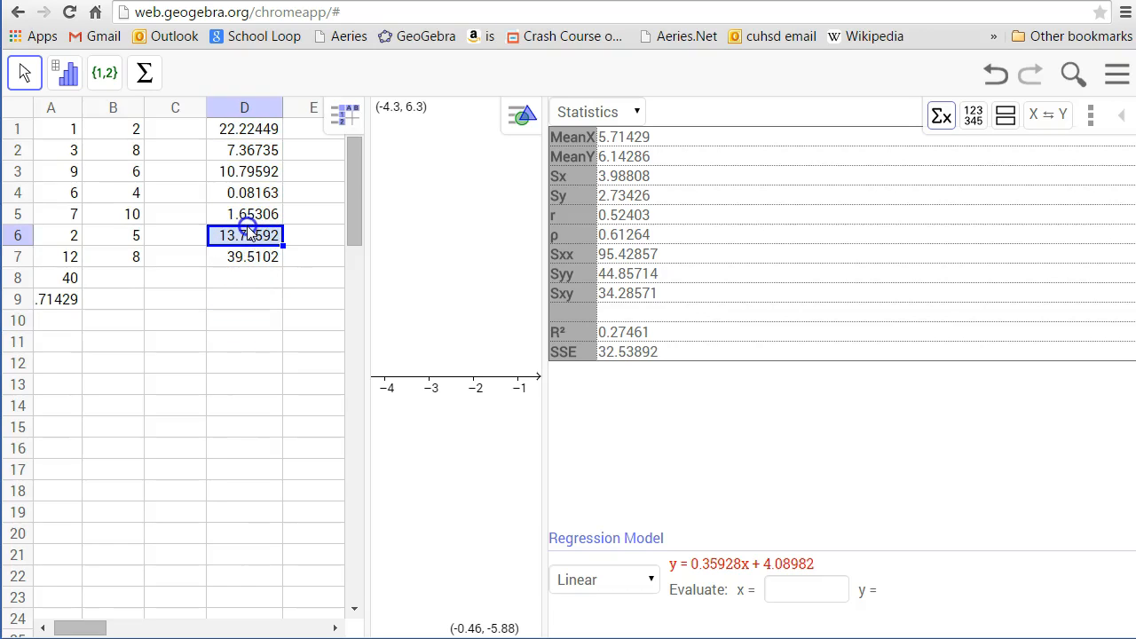
double_click(246, 236)
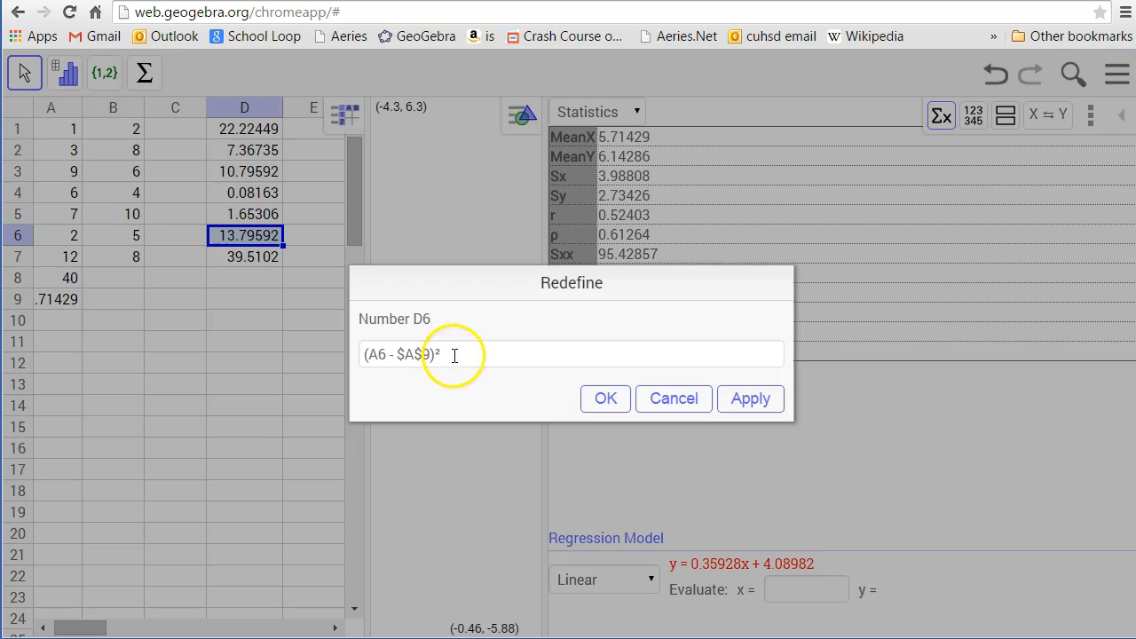
left_click_drag(451, 355, 380, 357)
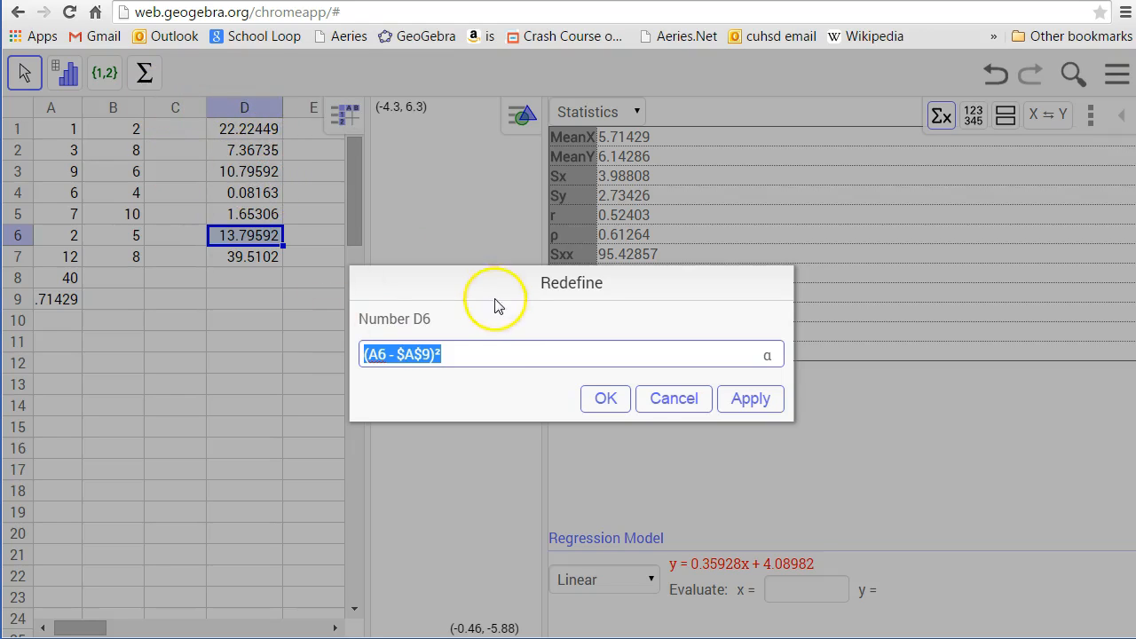
left_click(691, 400)
left_click(169, 320)
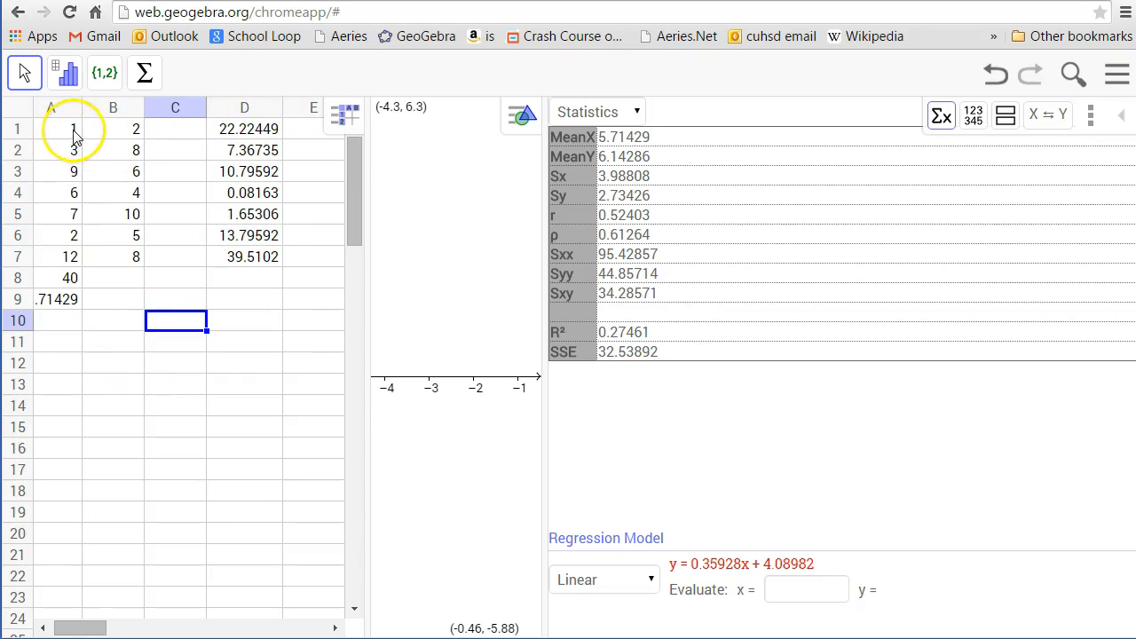
Calculate the sum of the squared deviations D1:D7 in cell D8
left_click_drag(253, 129, 249, 256)
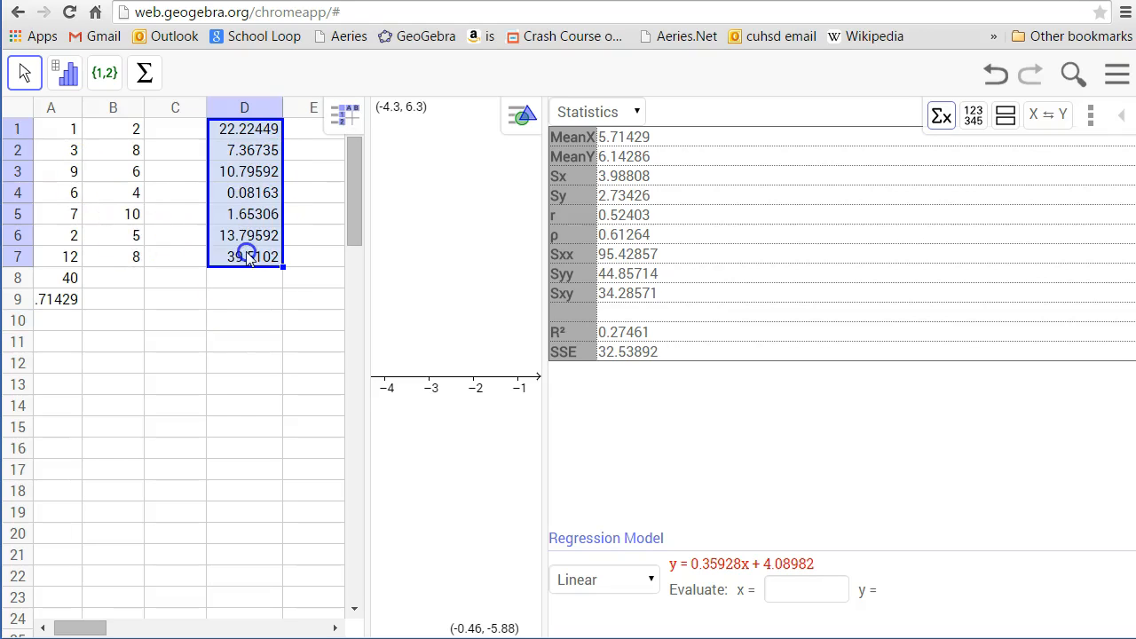
left_click(144, 73)
left_click(161, 126)
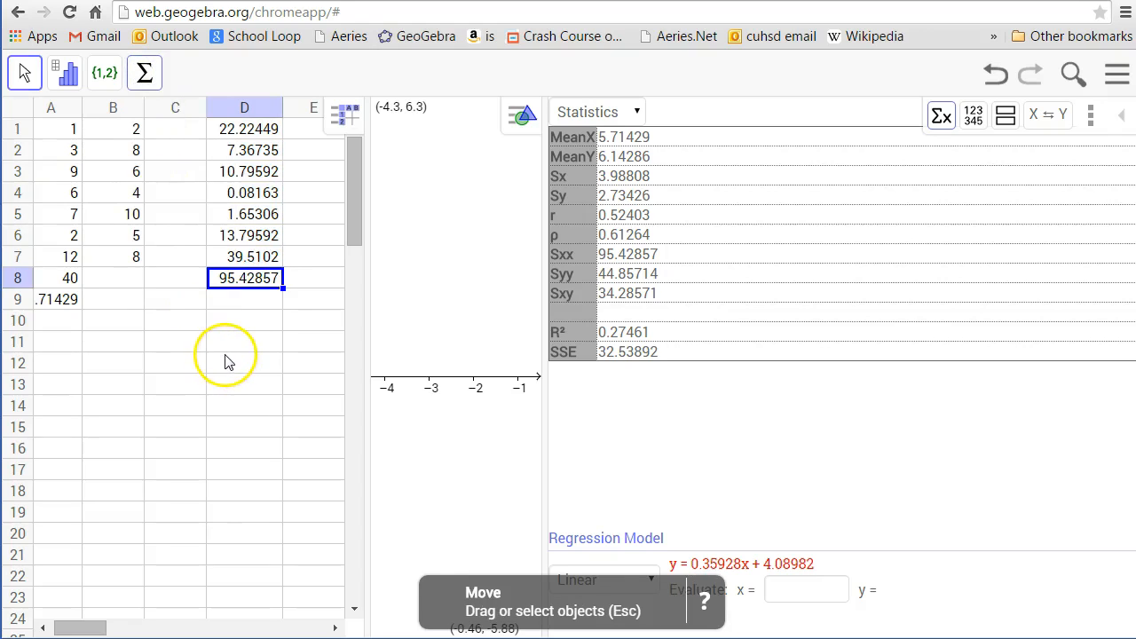
Calculate the variance in cell D9 with d8/6 and the standard deviation in cell D10 with sqrt(d9)
left_click(229, 302)
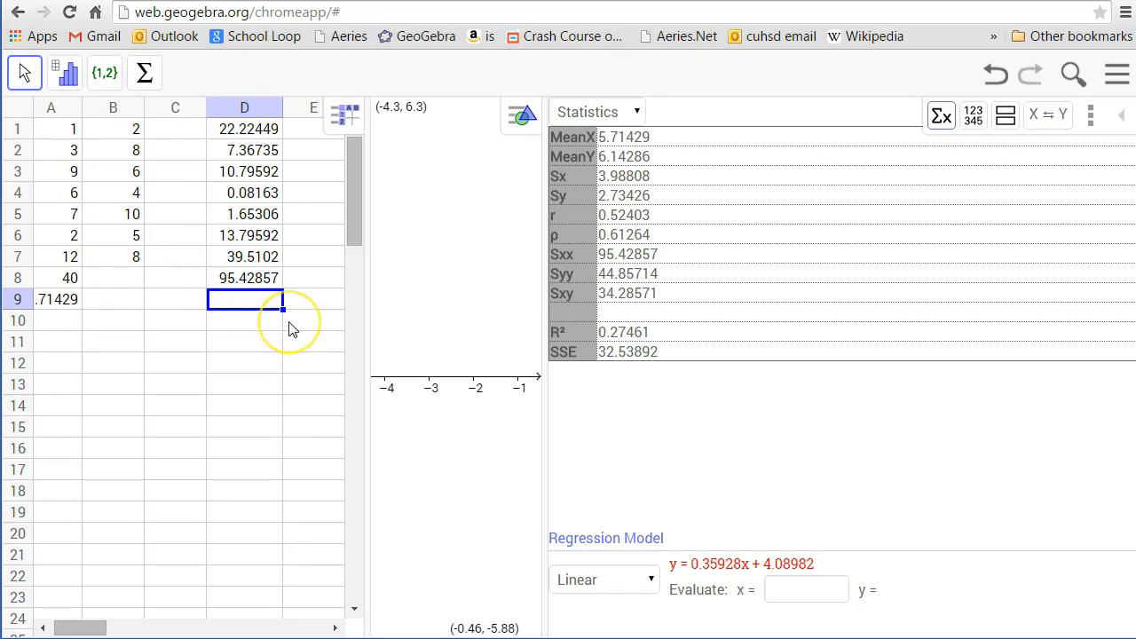
type("d8/6")
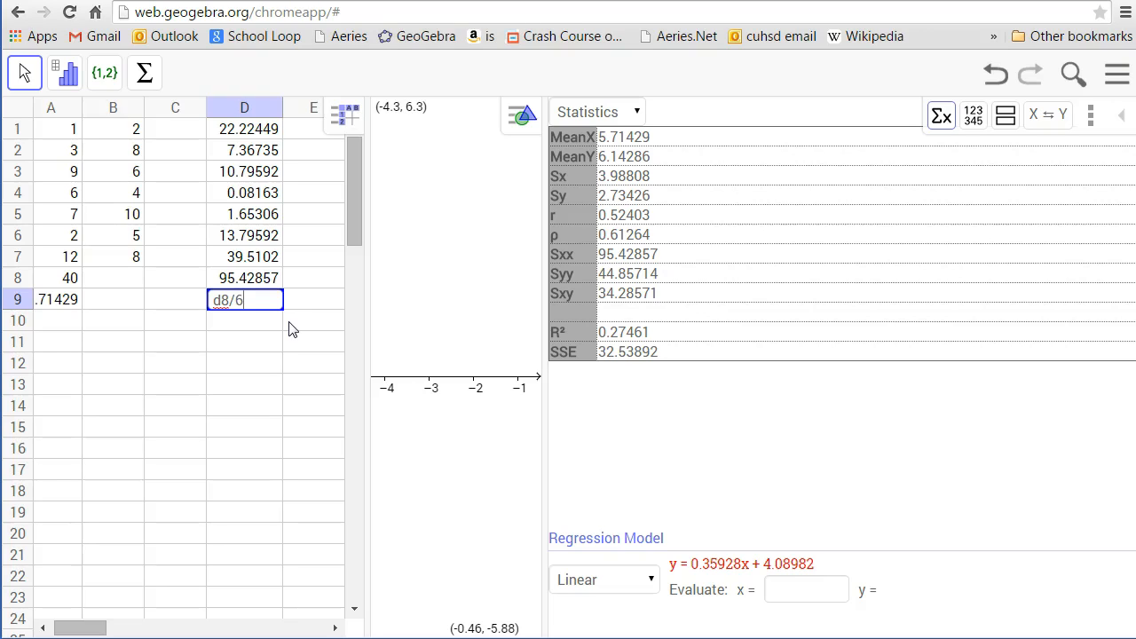
key("Return")
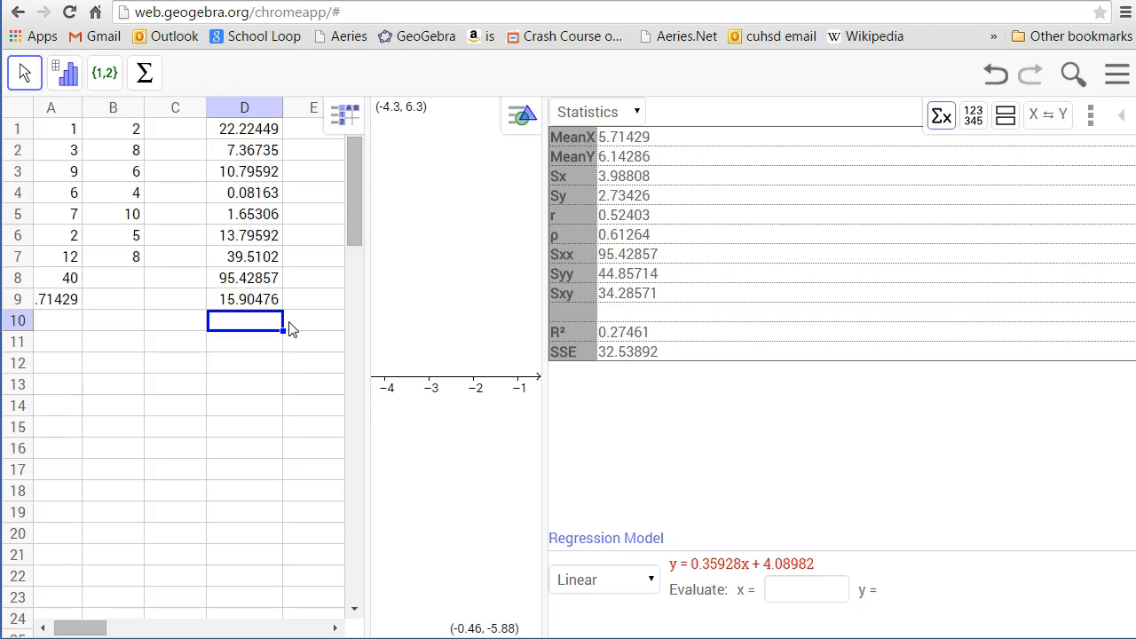
type("sqrt(d9")
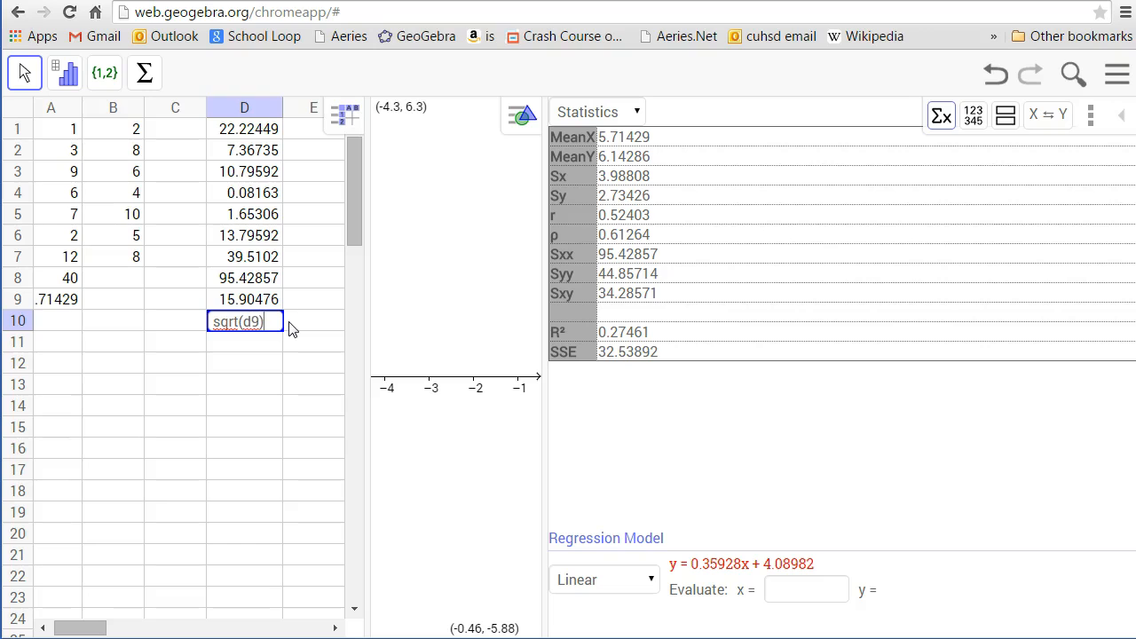
key("Return")
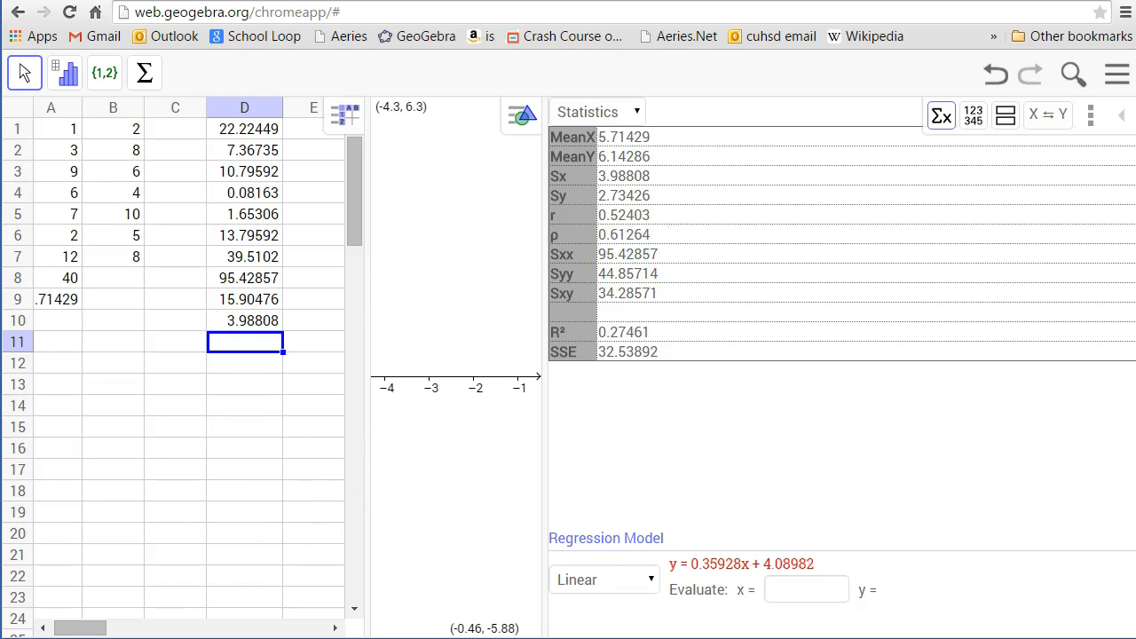
Narrow the spreadsheet and hide the statistics table to give the scatterplot more room
left_click_drag(368, 266, 177, 267)
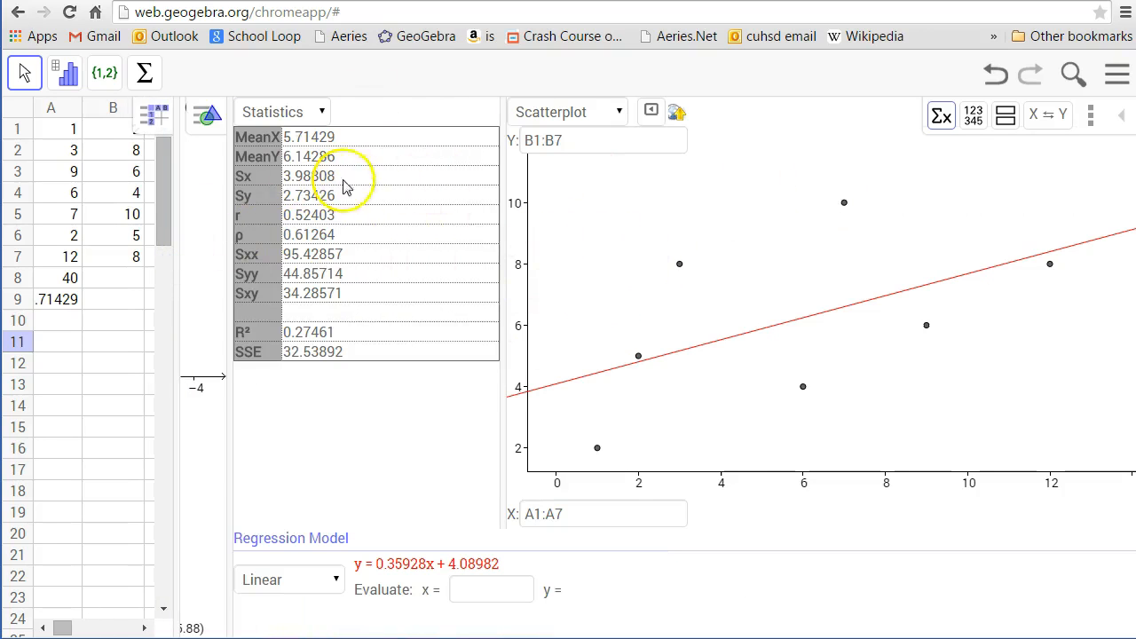
left_click(940, 117)
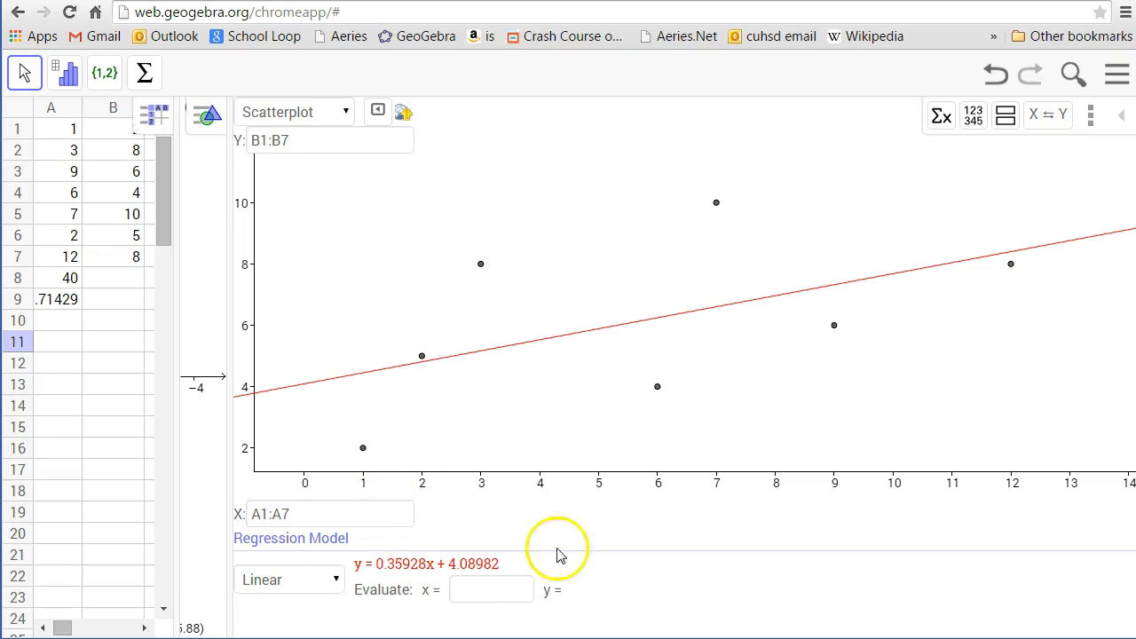
Change the regression model from linear to a polynomial of degree 2
left_click(335, 579)
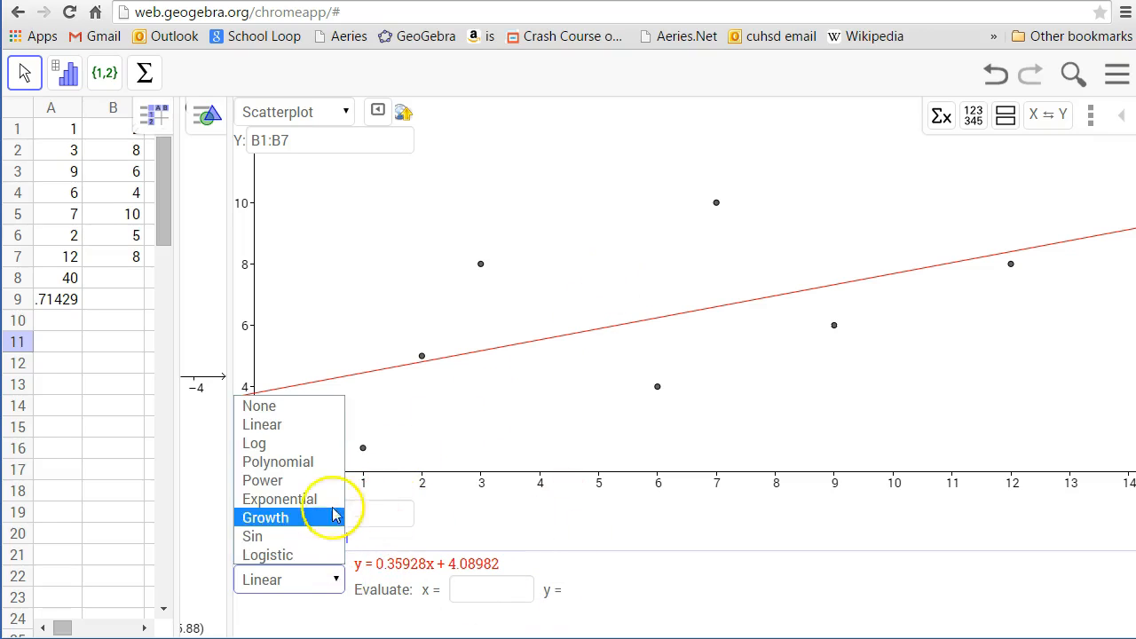
left_click(323, 464)
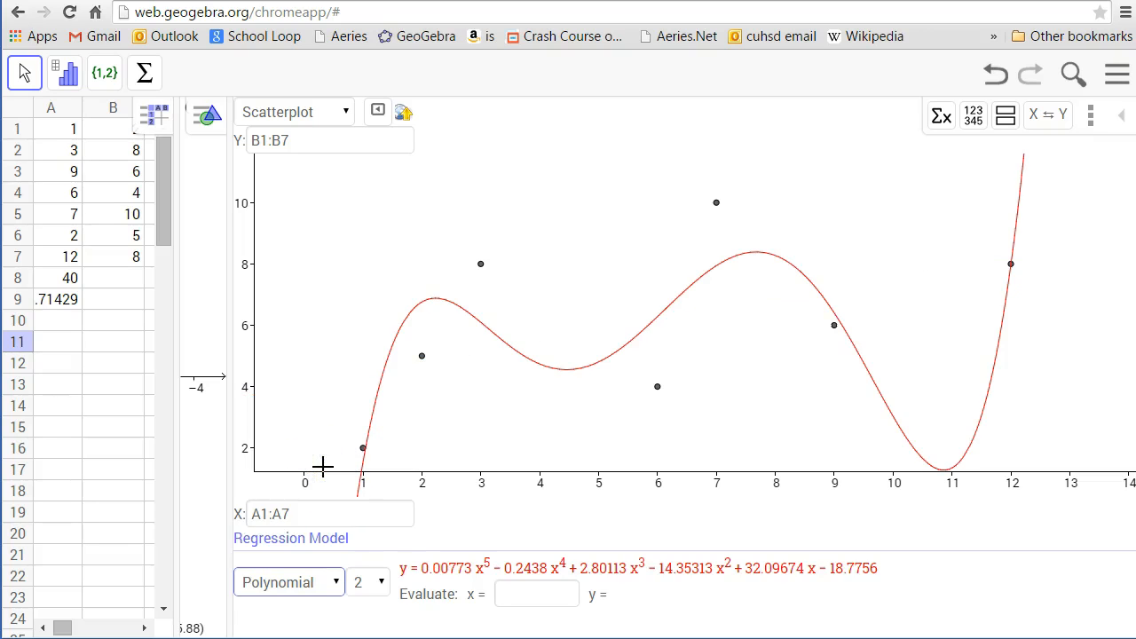
left_click(375, 582)
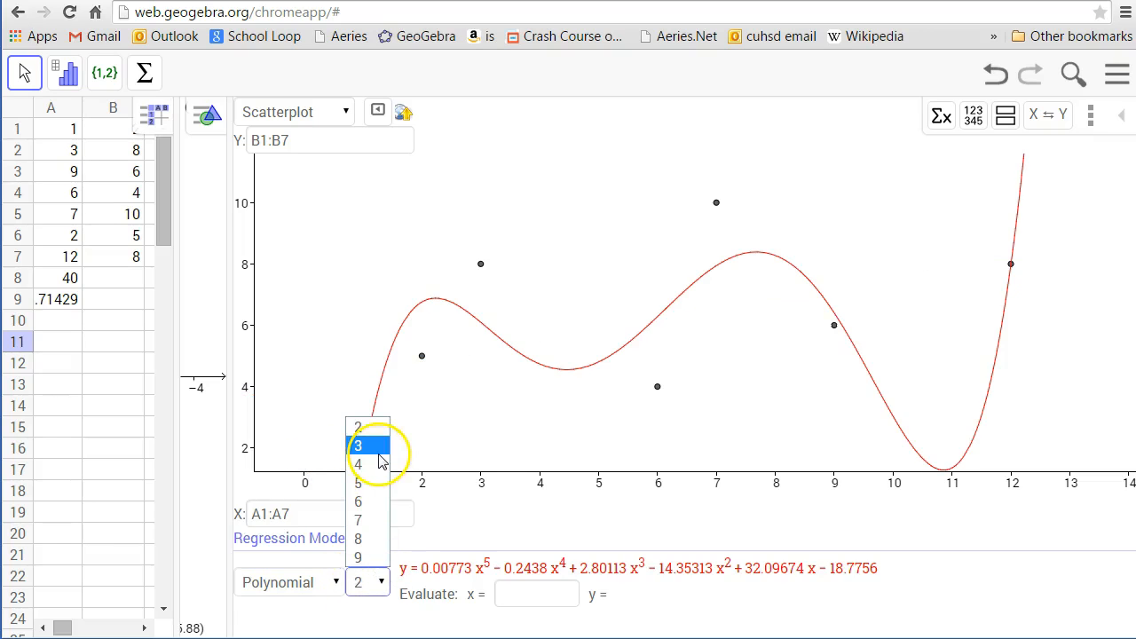
left_click(378, 452)
left_click(380, 583)
left_click(375, 432)
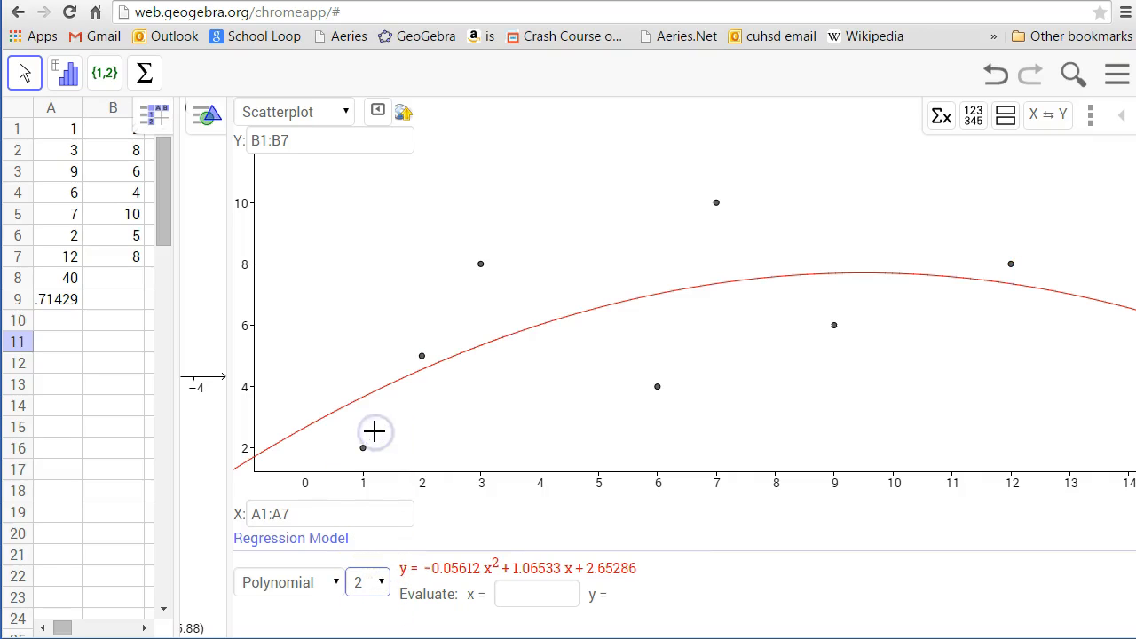
Try polynomial regression degrees 3, 9 and 7, and end with degree 5
left_click(383, 582)
left_click(381, 446)
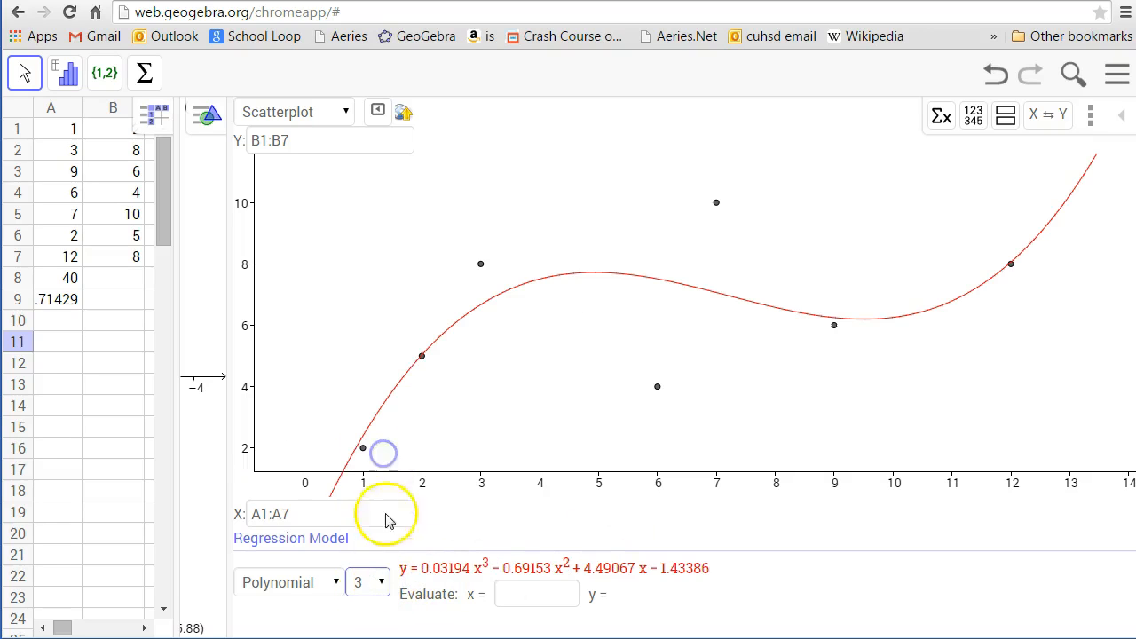
left_click(383, 585)
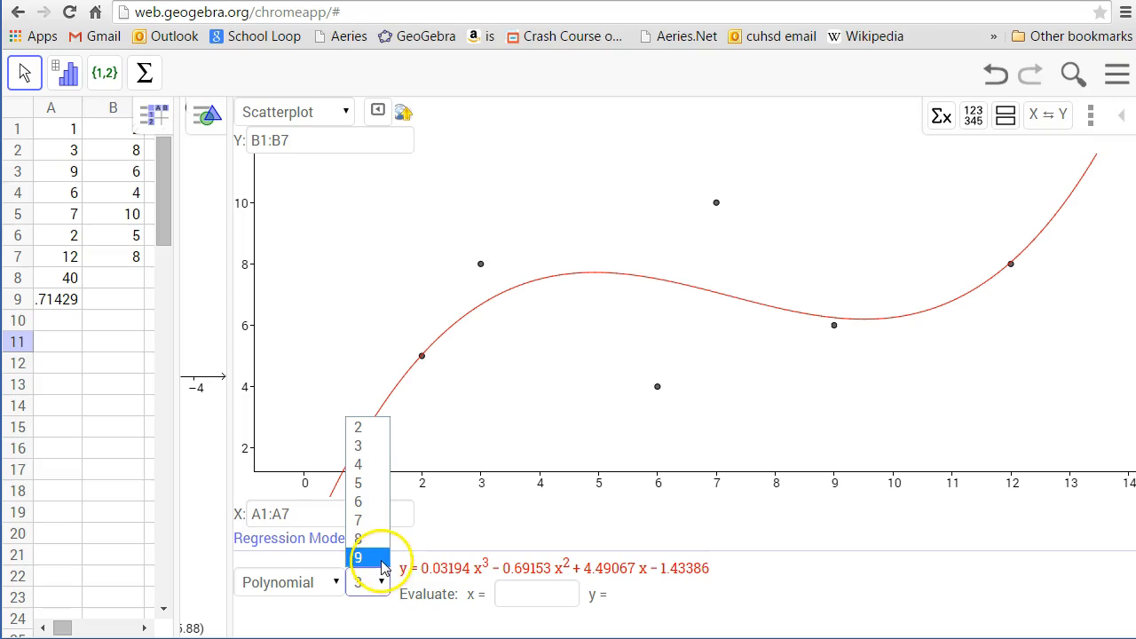
left_click(382, 559)
left_click(379, 589)
left_click(370, 521)
left_click(382, 583)
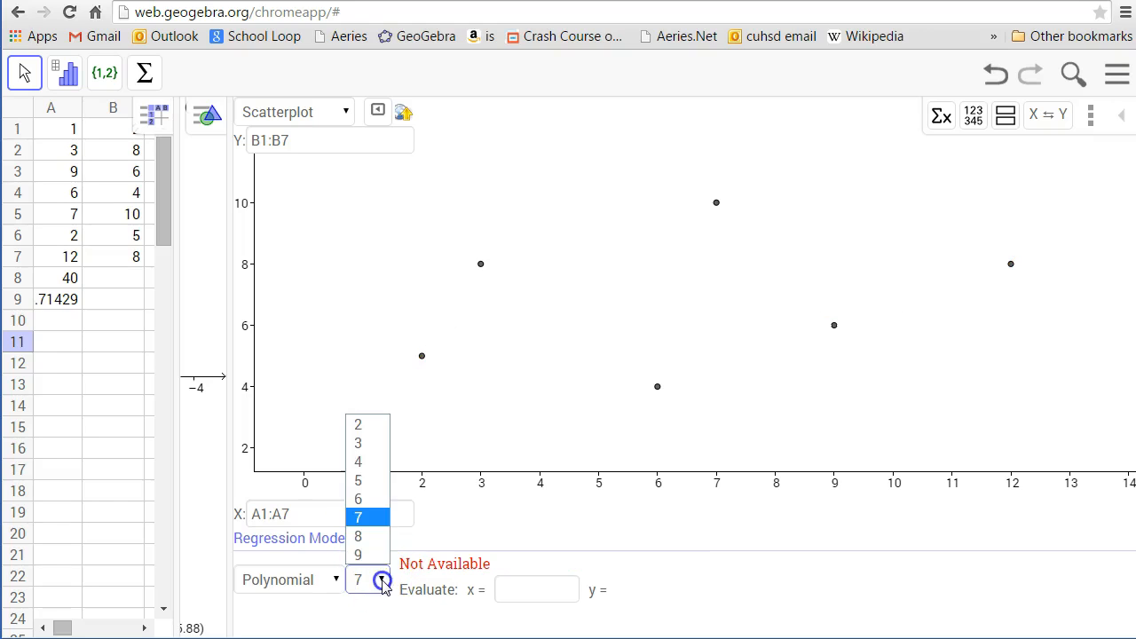
left_click(378, 486)
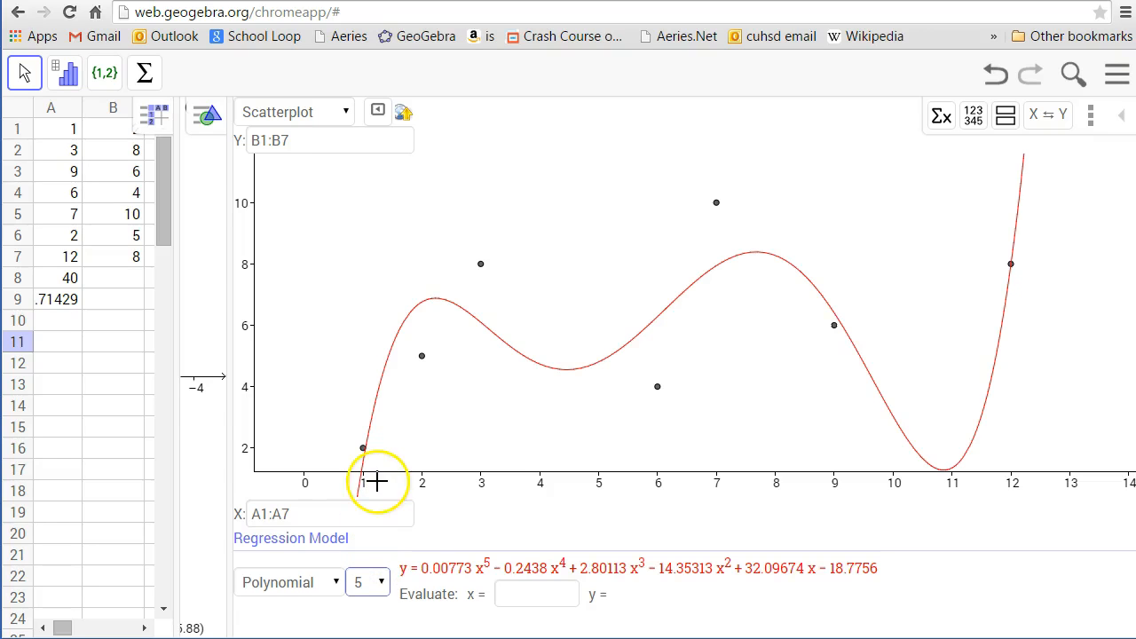
Try a degree 6 polynomial regression, and set the polynomial degree back to 2
left_click(379, 581)
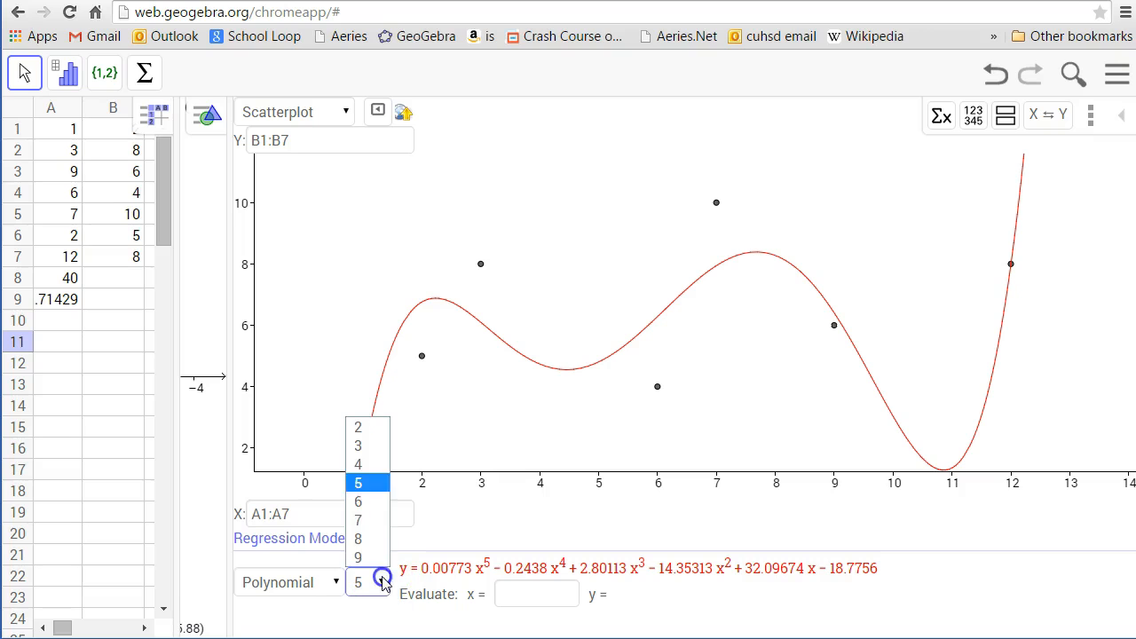
left_click(363, 504)
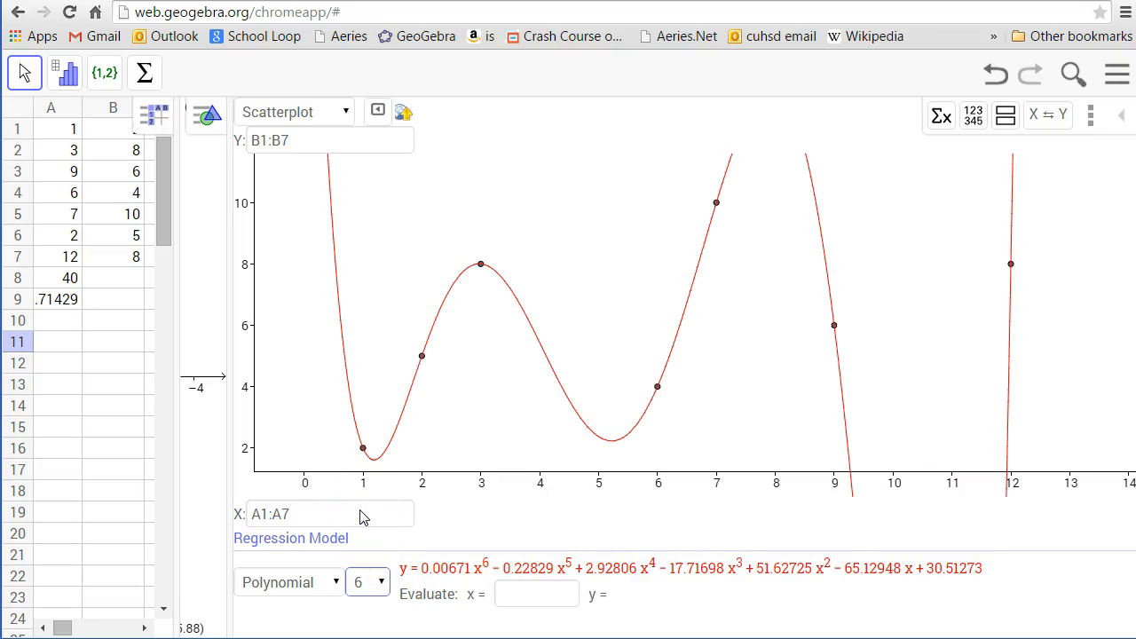
left_click(371, 582)
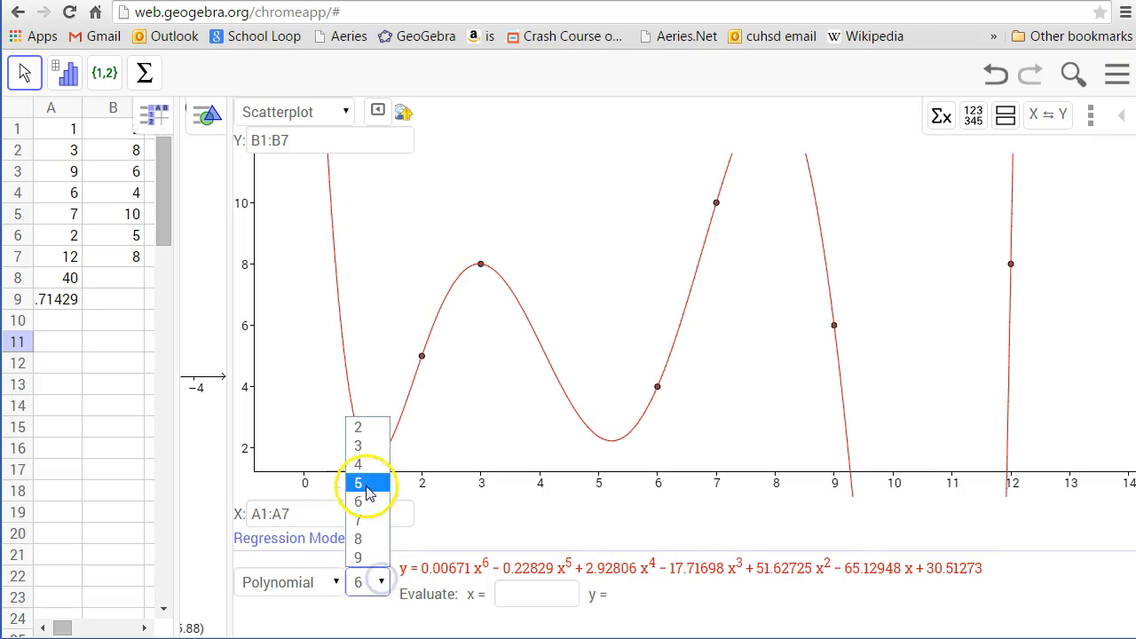
left_click(366, 430)
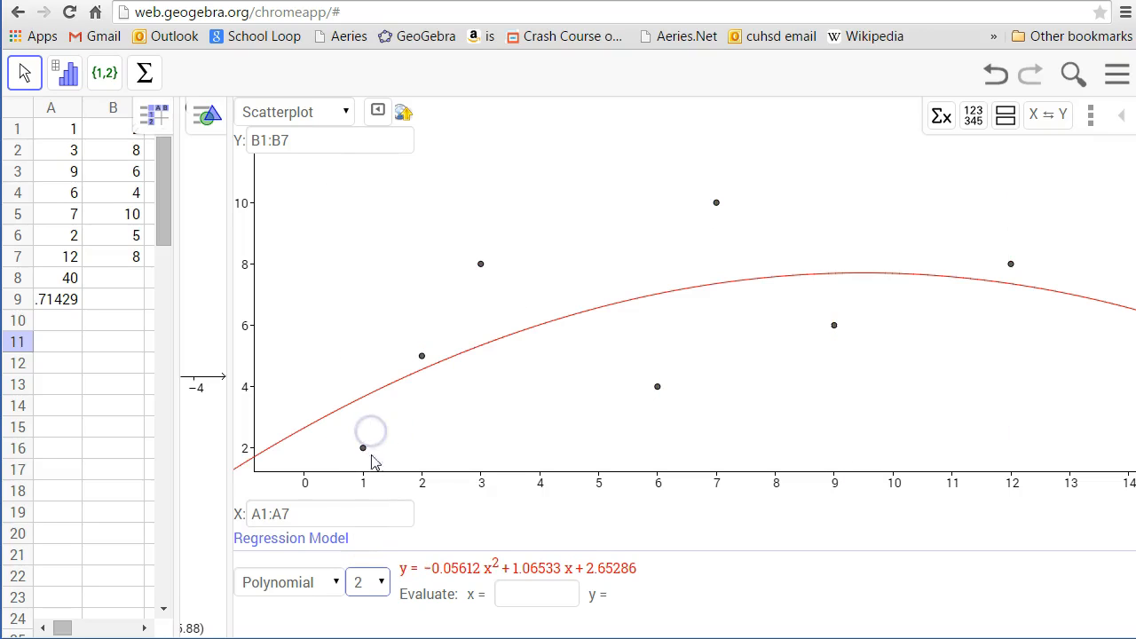
Try the Log, Exponential and Growth regression models on the scatterplot, and end with Exponential
left_click(336, 583)
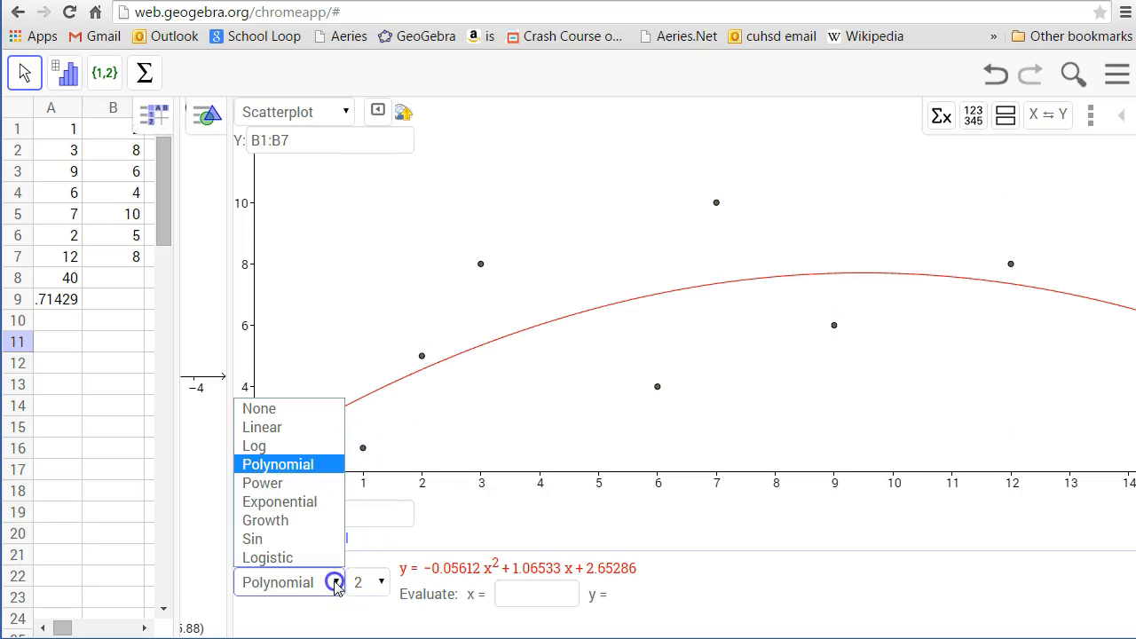
left_click(292, 450)
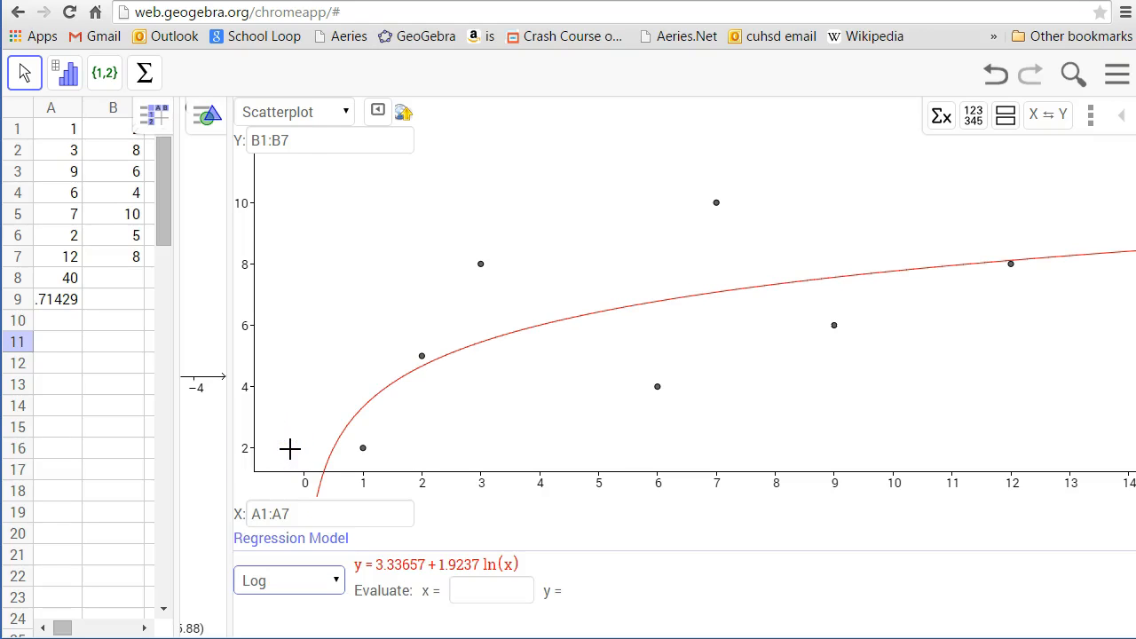
left_click(334, 583)
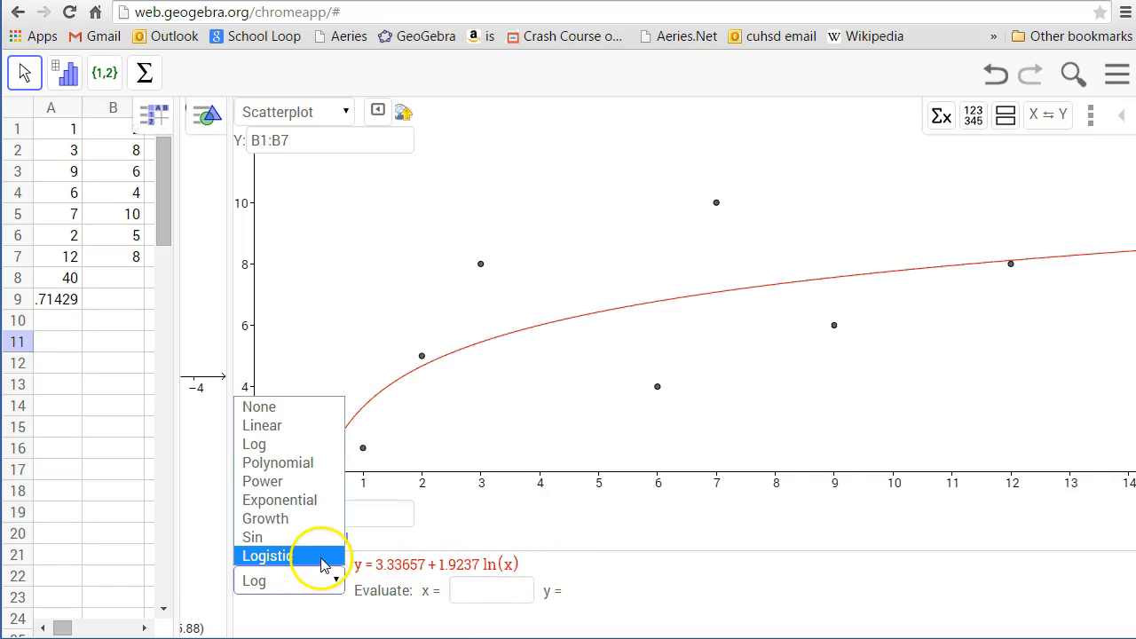
left_click(316, 503)
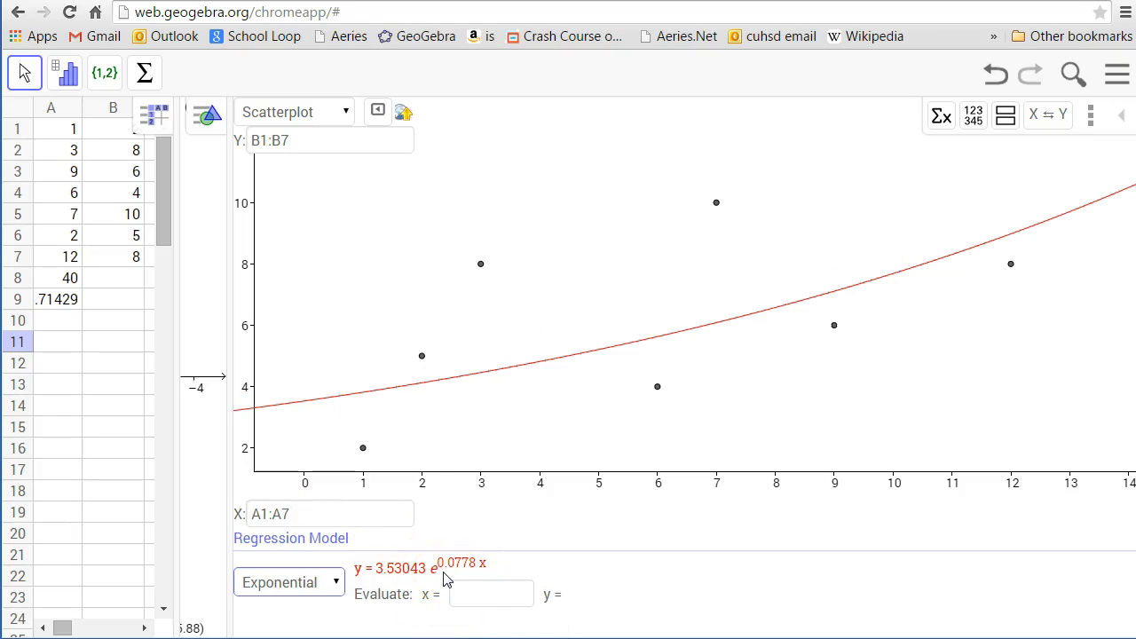
left_click(337, 582)
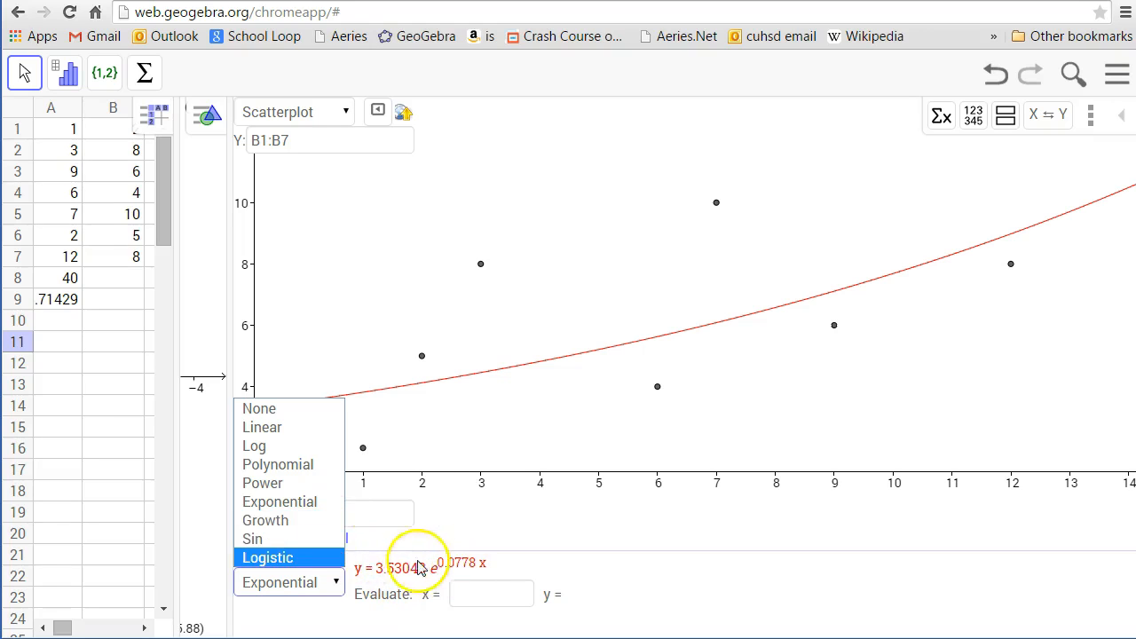
left_click(293, 524)
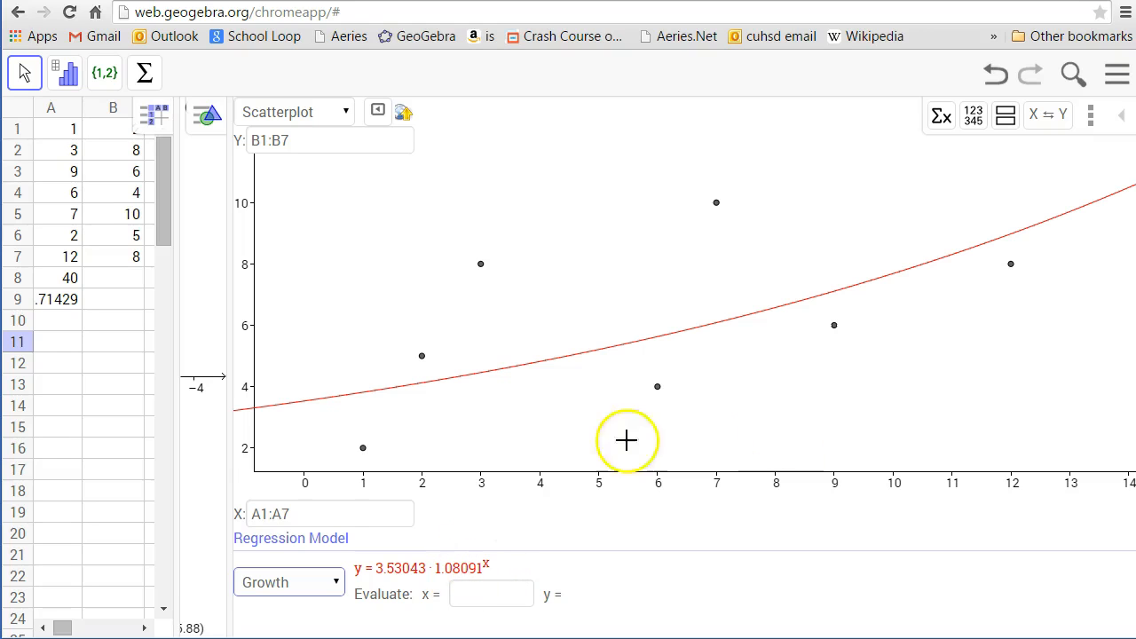
left_click(337, 582)
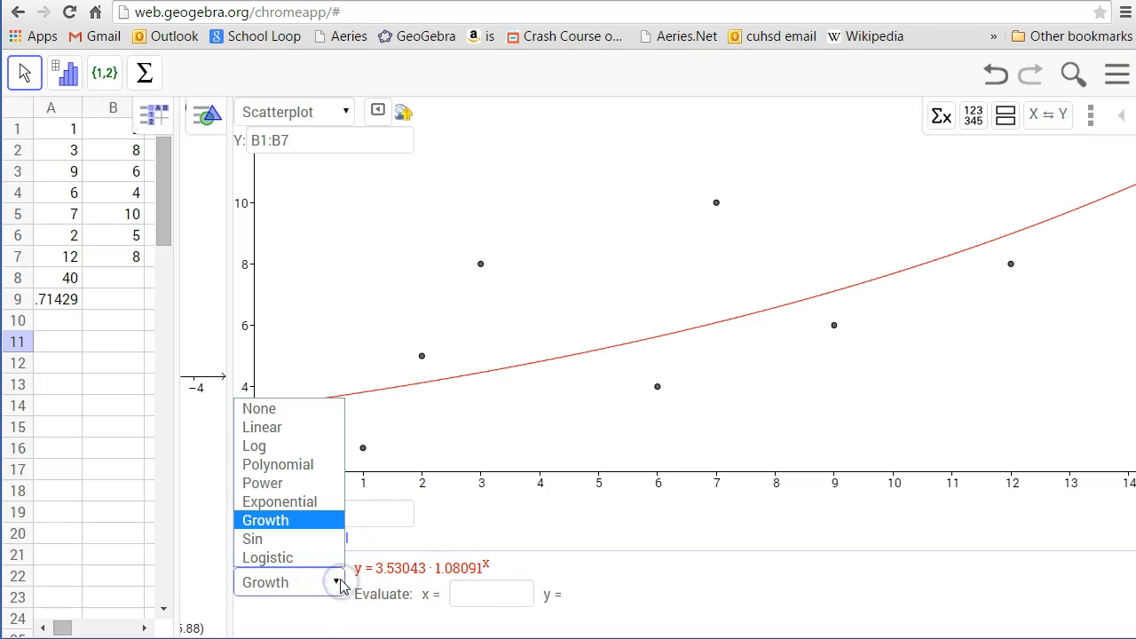
left_click(306, 502)
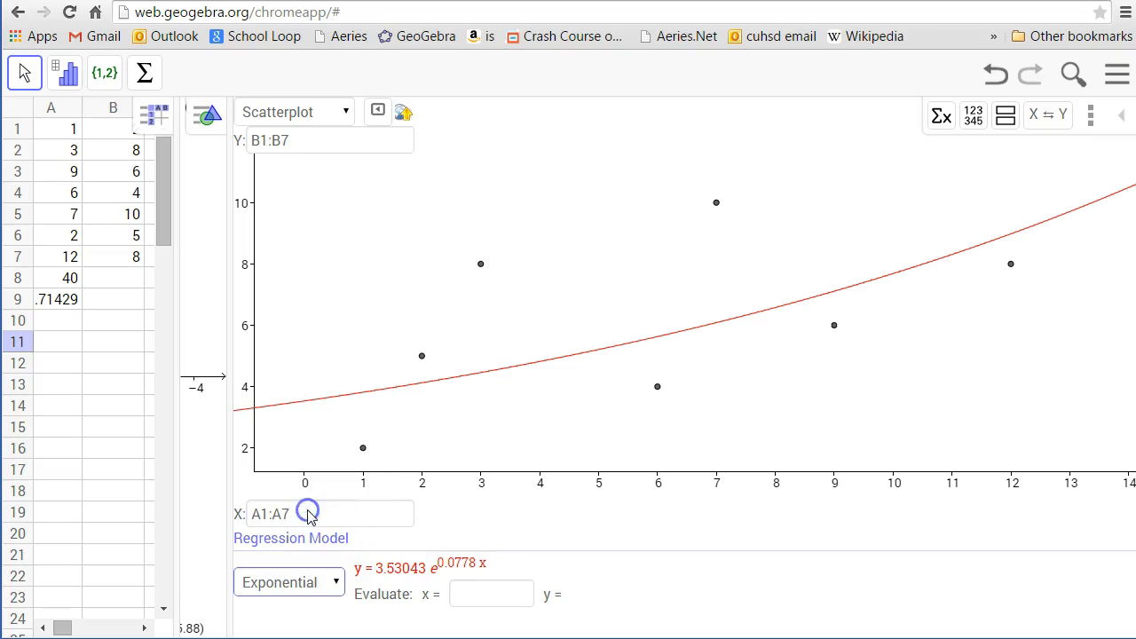
Try the Sin and Logistic regression models, and set the model back to Linear
left_click(335, 586)
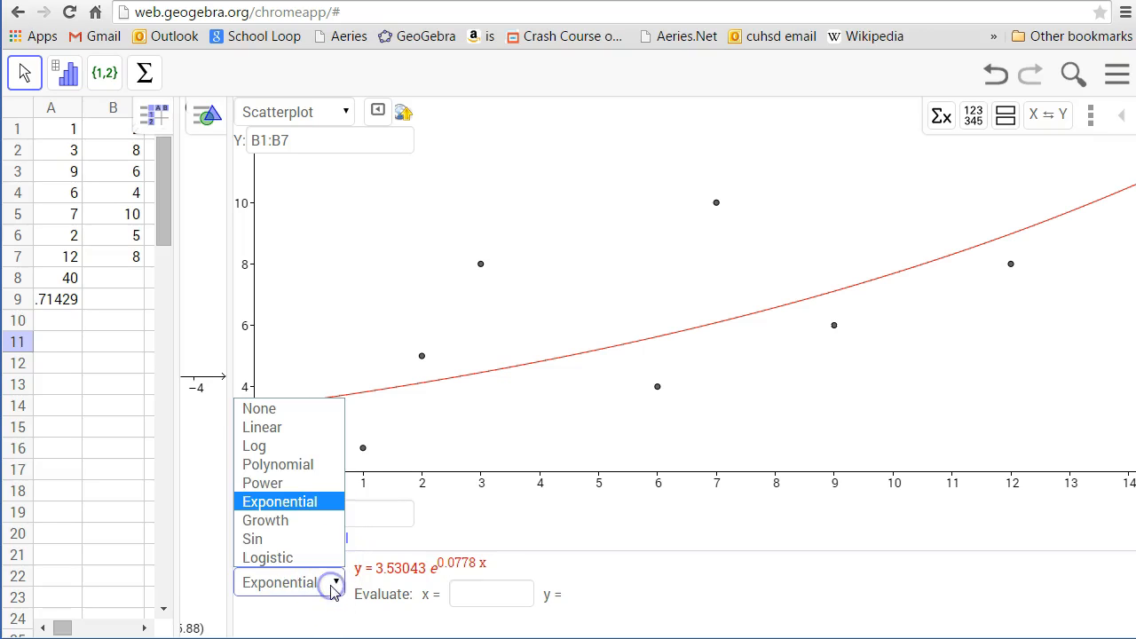
left_click(300, 540)
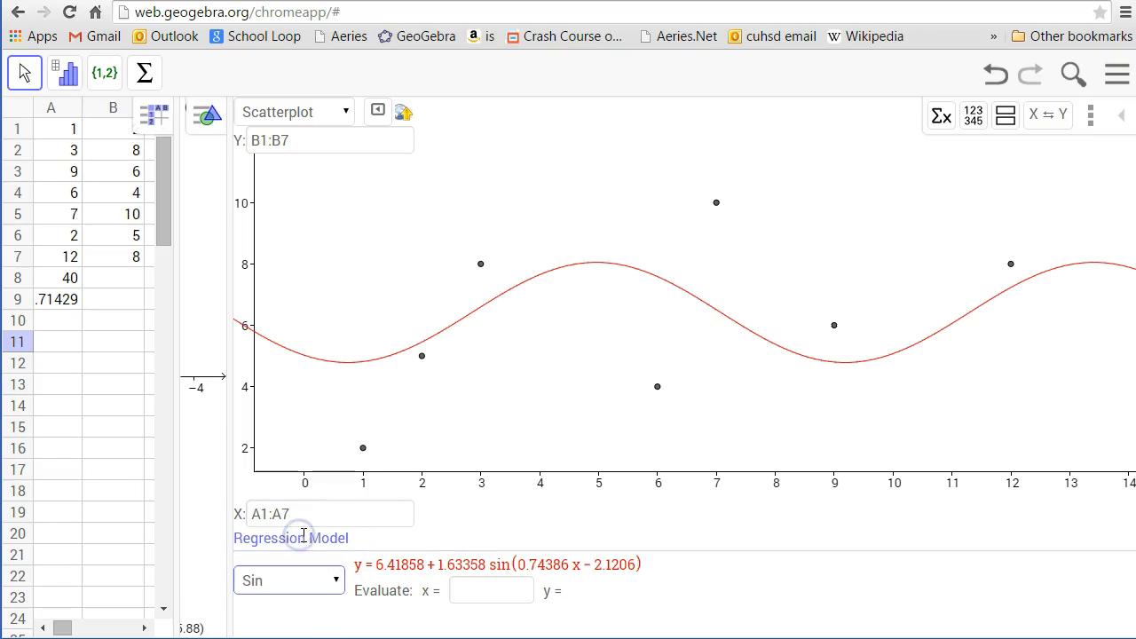
left_click(330, 579)
left_click(316, 557)
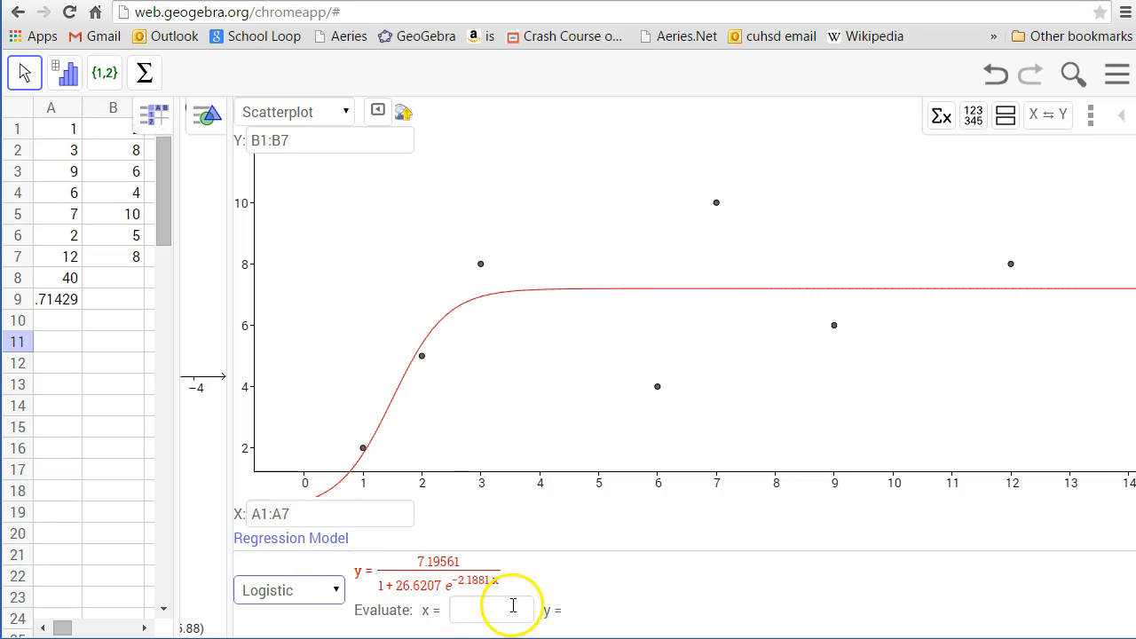
left_click(336, 591)
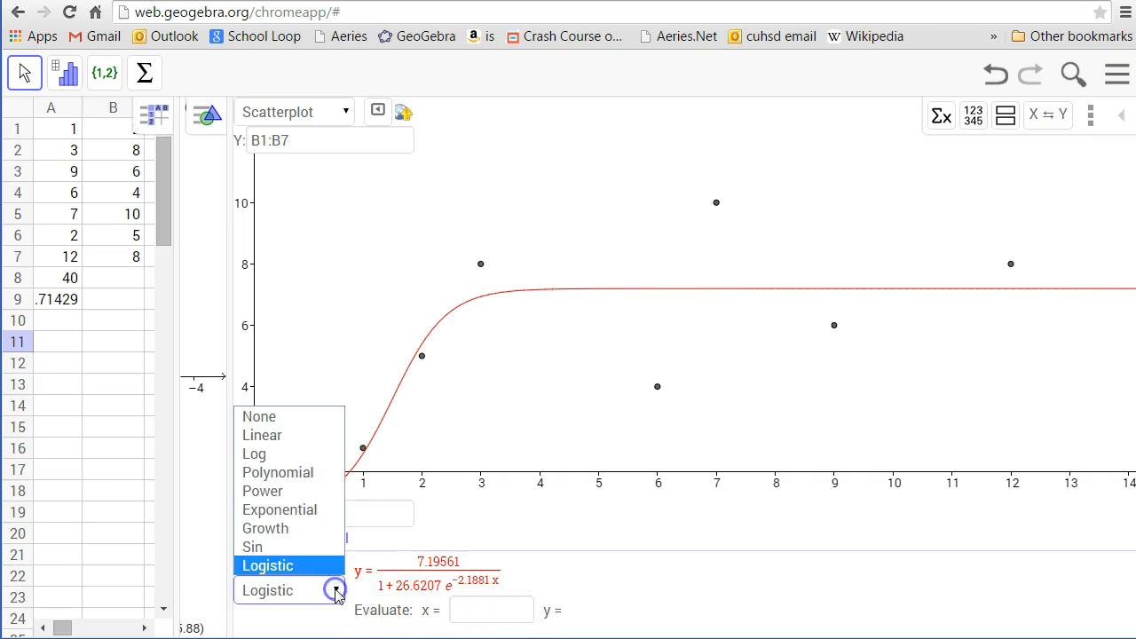
left_click(283, 436)
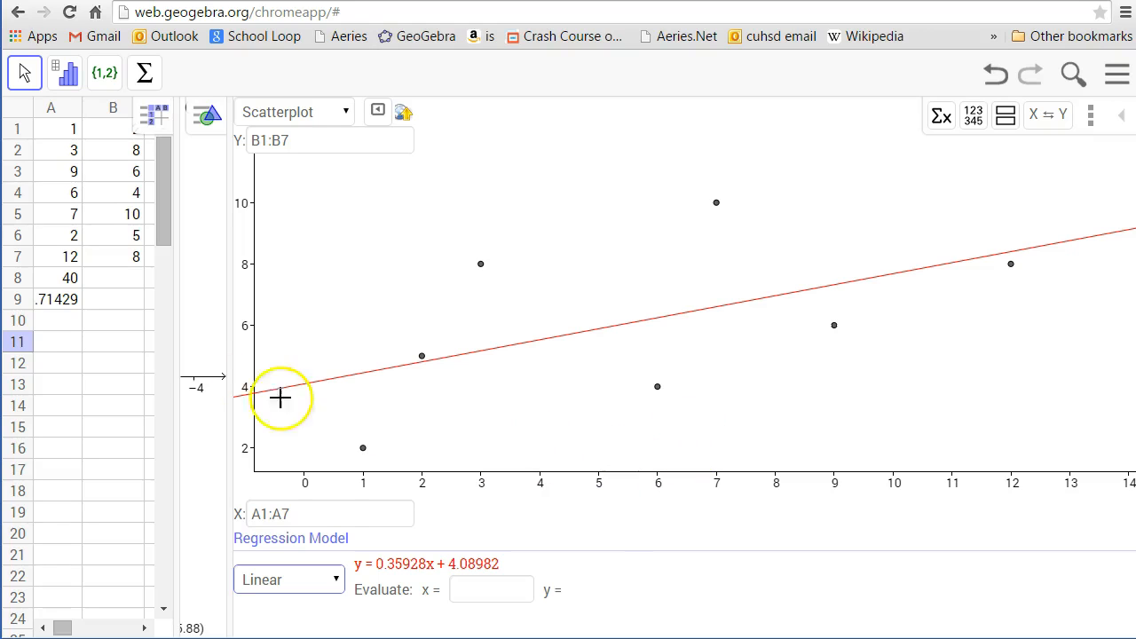
Widen the spreadsheet and create a list of points named list1 from cells A1:B7, with free objects and X → Y order
left_click_drag(179, 359, 230, 359)
left_click_drag(87, 131, 134, 257)
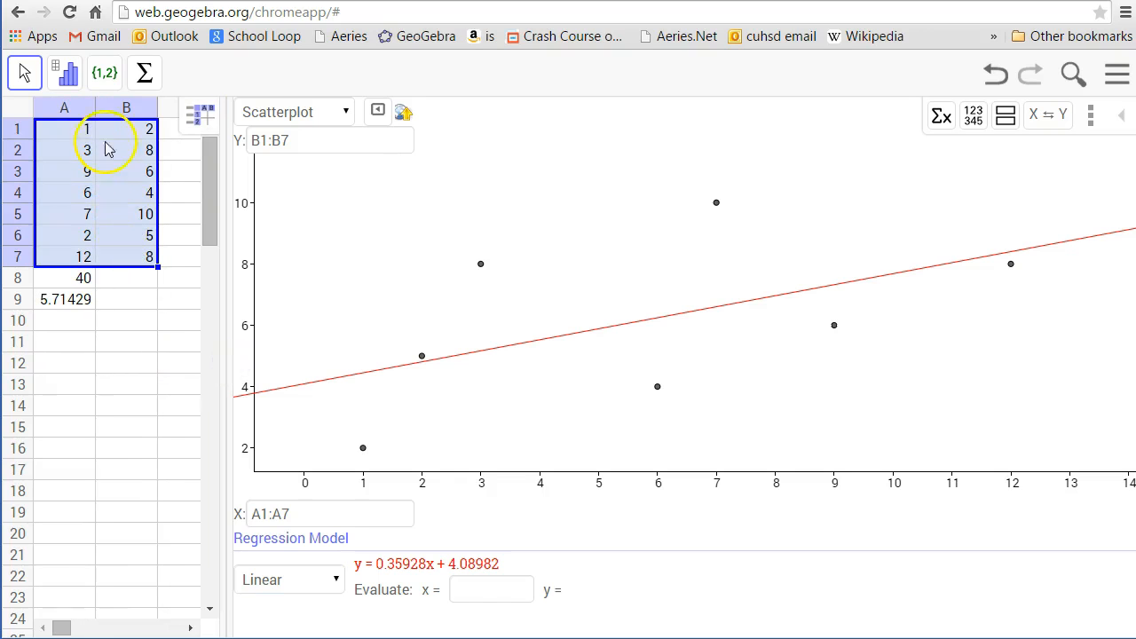
left_click(105, 79)
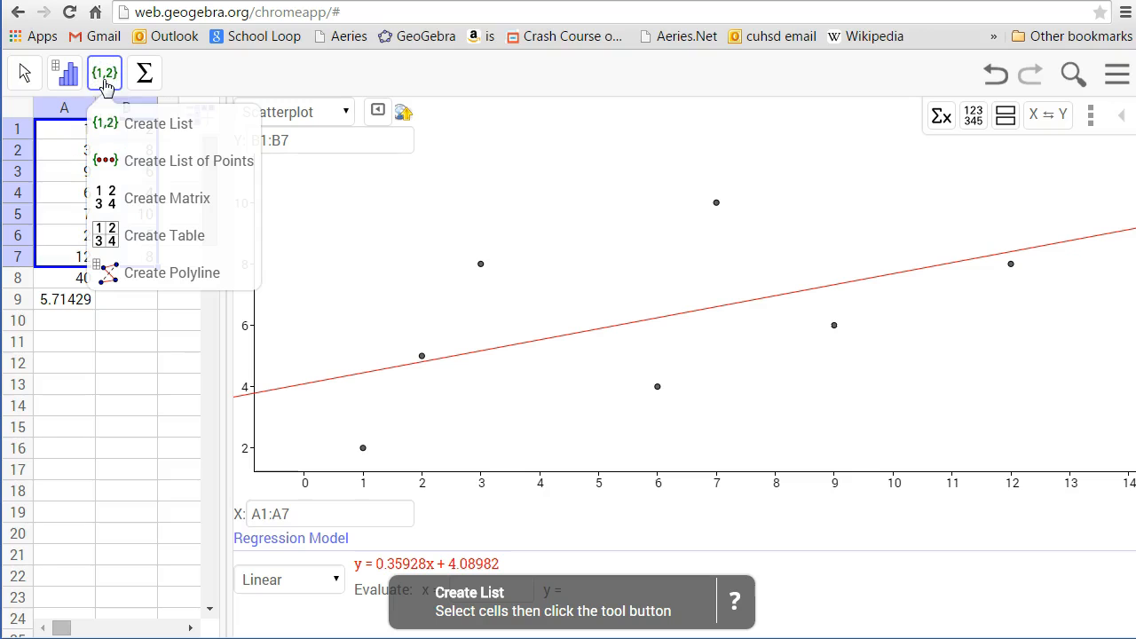
left_click(165, 165)
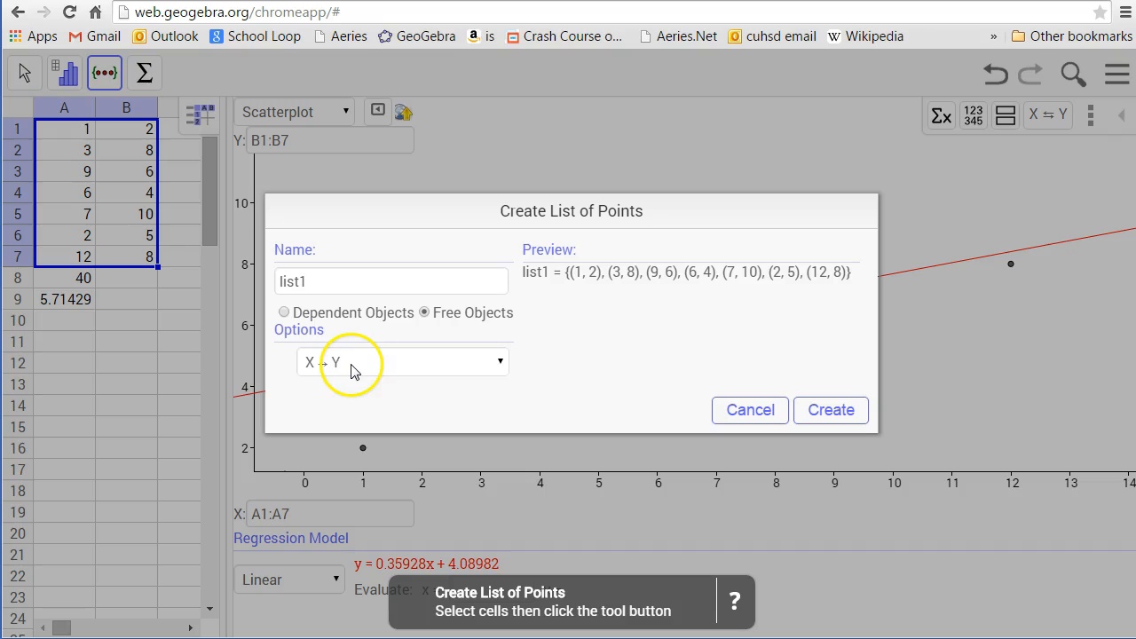
left_click(829, 413)
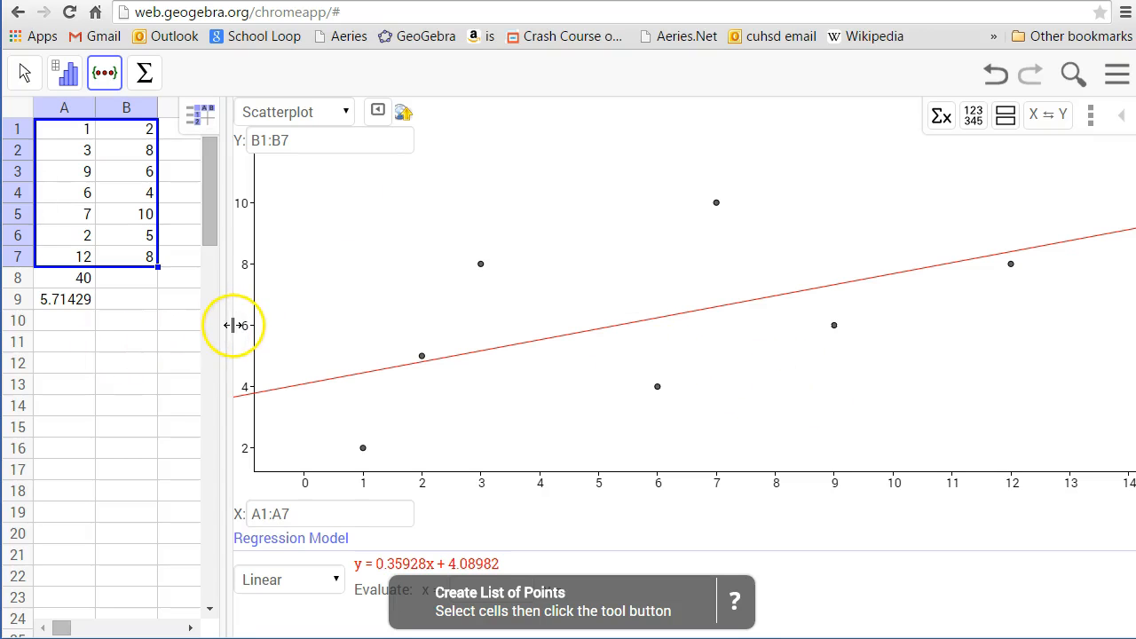
Widen the Graphics view and shift and rescale it until all seven plotted points fit inside
left_click_drag(232, 326, 700, 373)
left_click_drag(768, 377, 1081, 367)
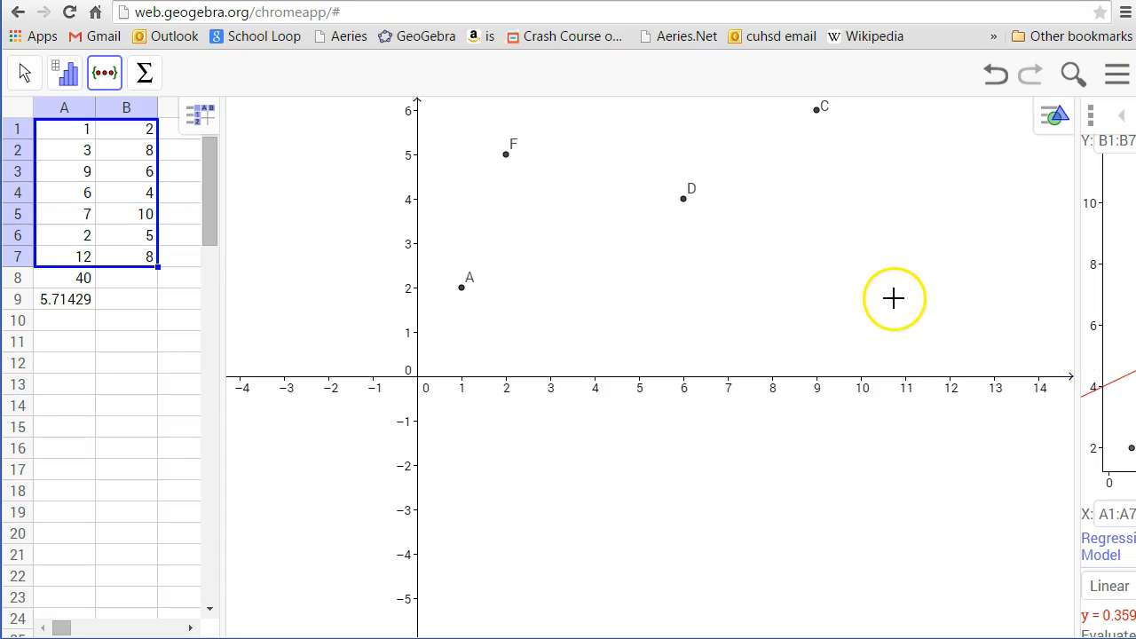
left_click(677, 304)
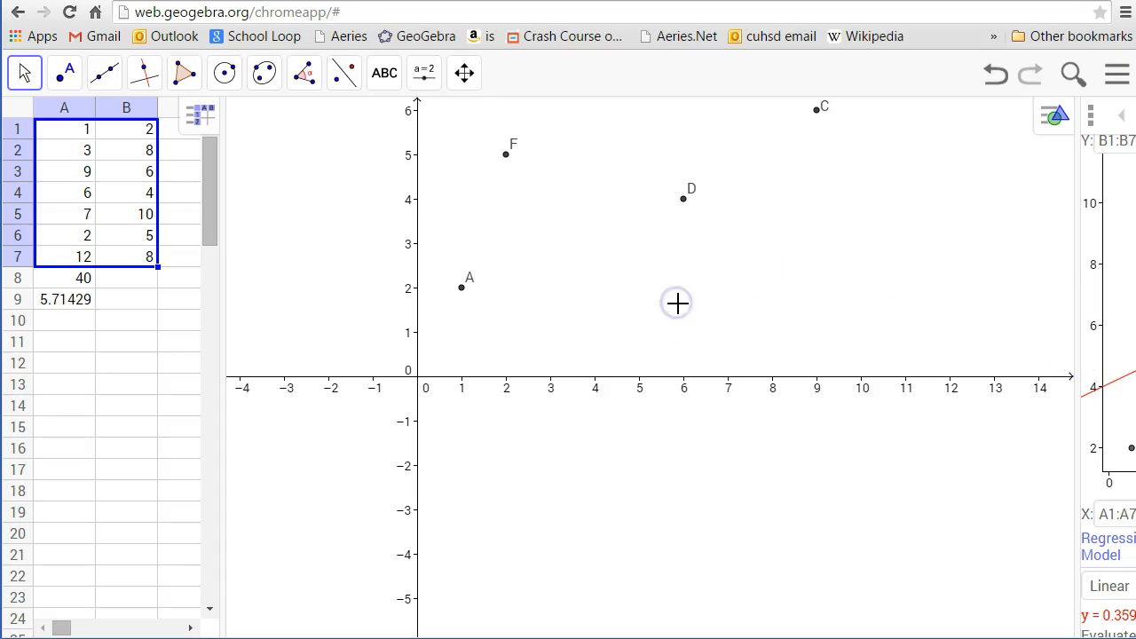
left_click(464, 74)
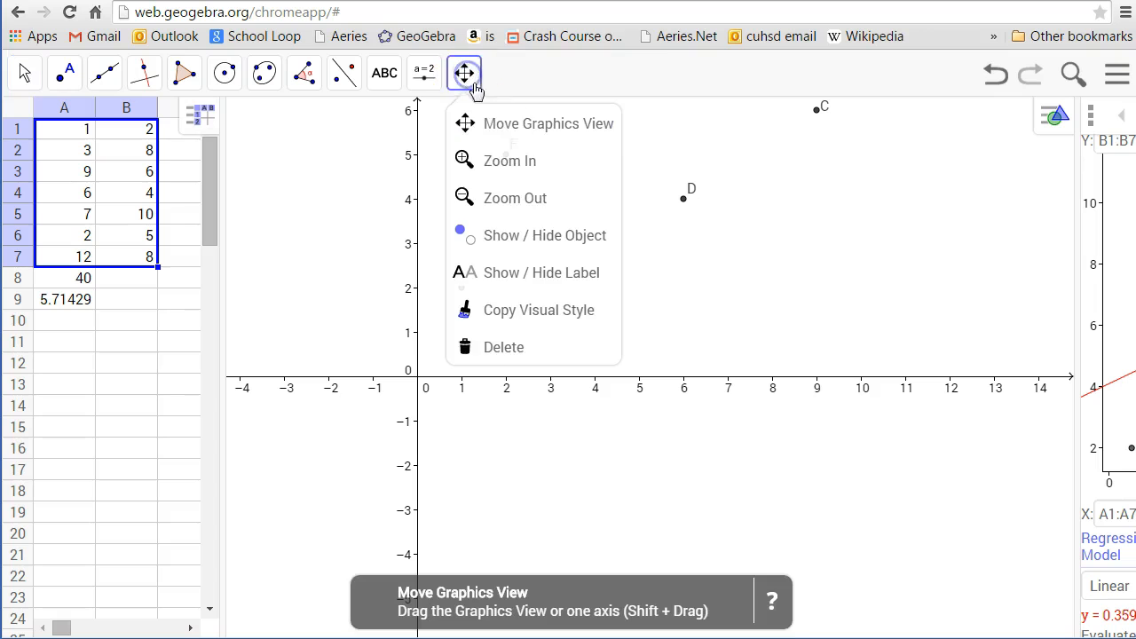
left_click(501, 133)
left_click_drag(853, 239, 758, 401)
scroll(756, 400, "down", 2)
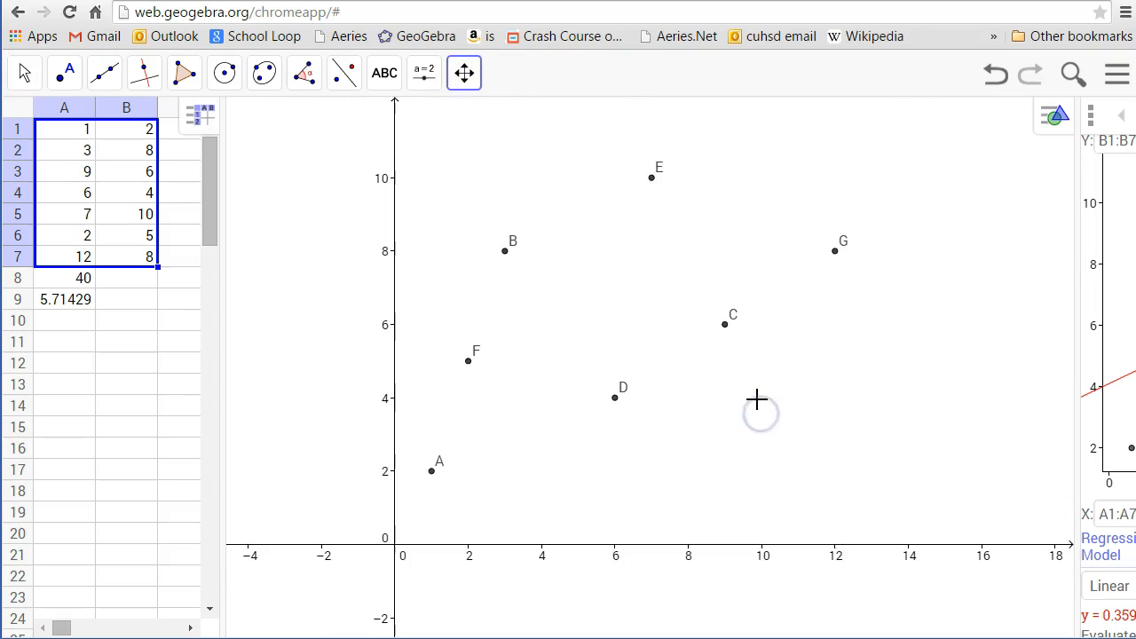
scroll(756, 399, "up", 1)
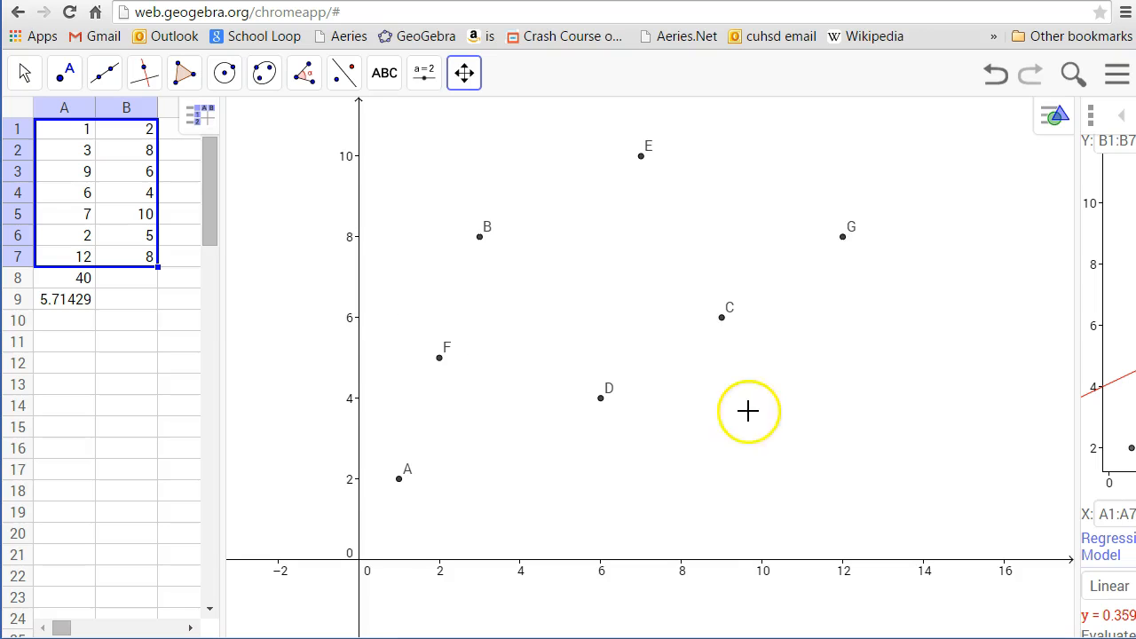
Stretch the axis scales of the Graphics view to spread the points out, and recentre them
left_click_drag(708, 560, 756, 561)
left_click_drag(361, 299, 339, 336)
left_click_drag(570, 568, 599, 568)
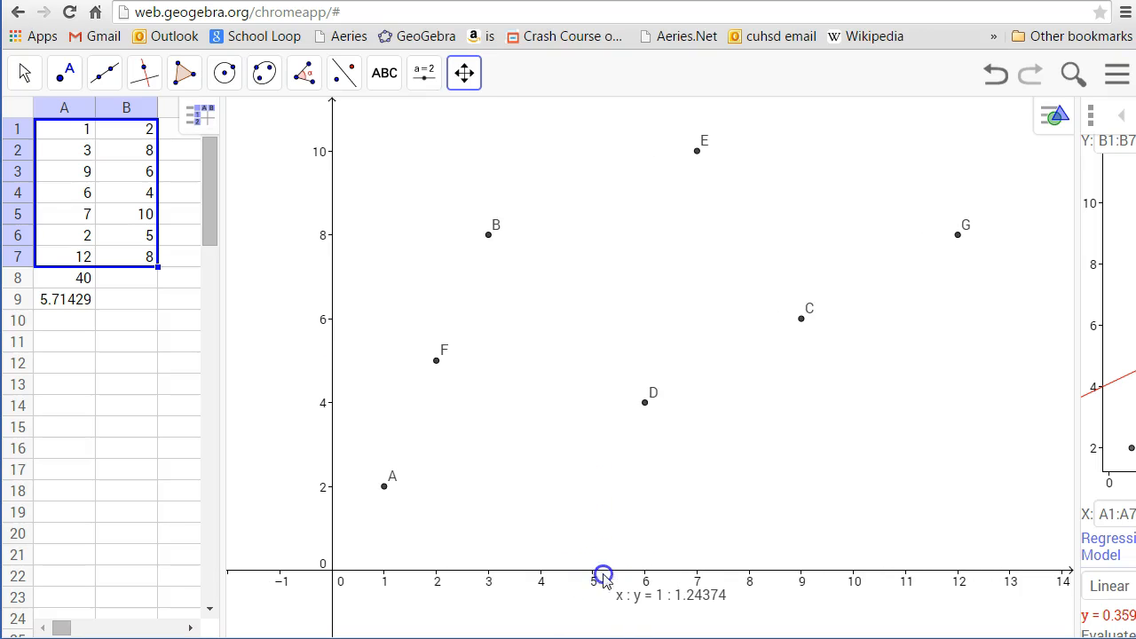
left_click_drag(631, 315, 589, 322)
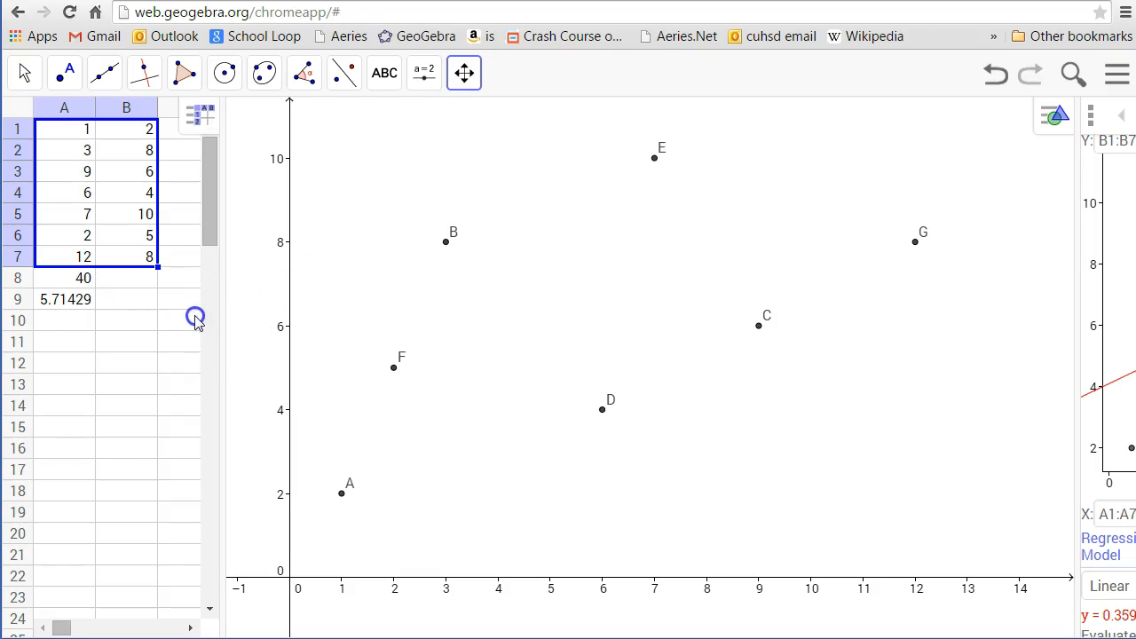
Narrow the spreadsheet and widen the data analysis area so the Graphics view and scatterplot sit side by side
left_click_drag(221, 320, 186, 320)
left_click_drag(324, 321, 193, 318)
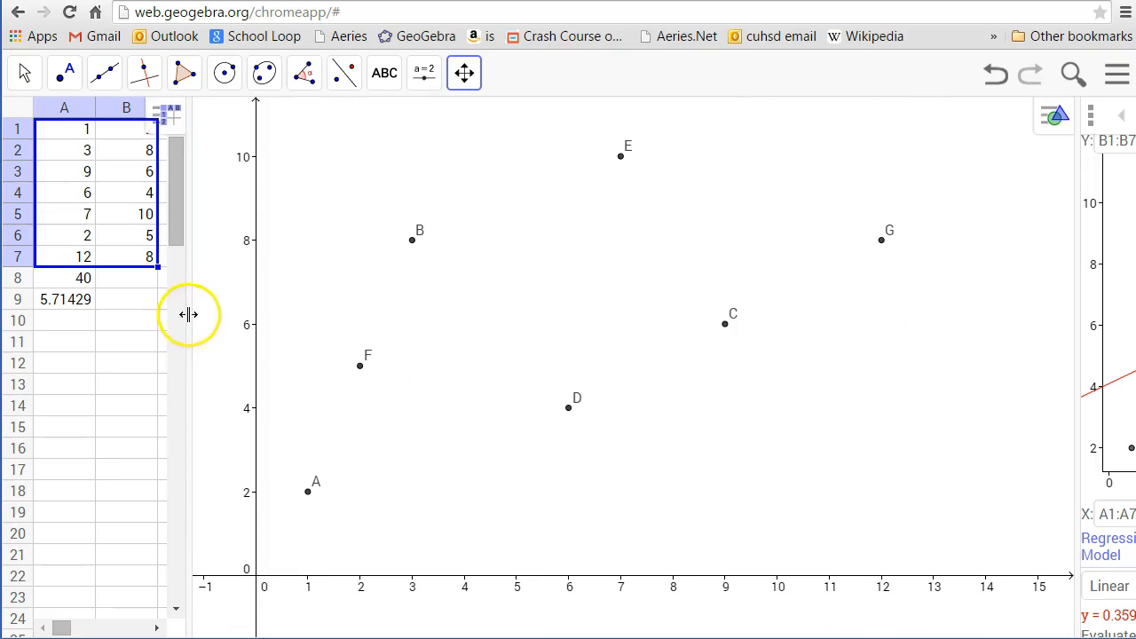
left_click(25, 73)
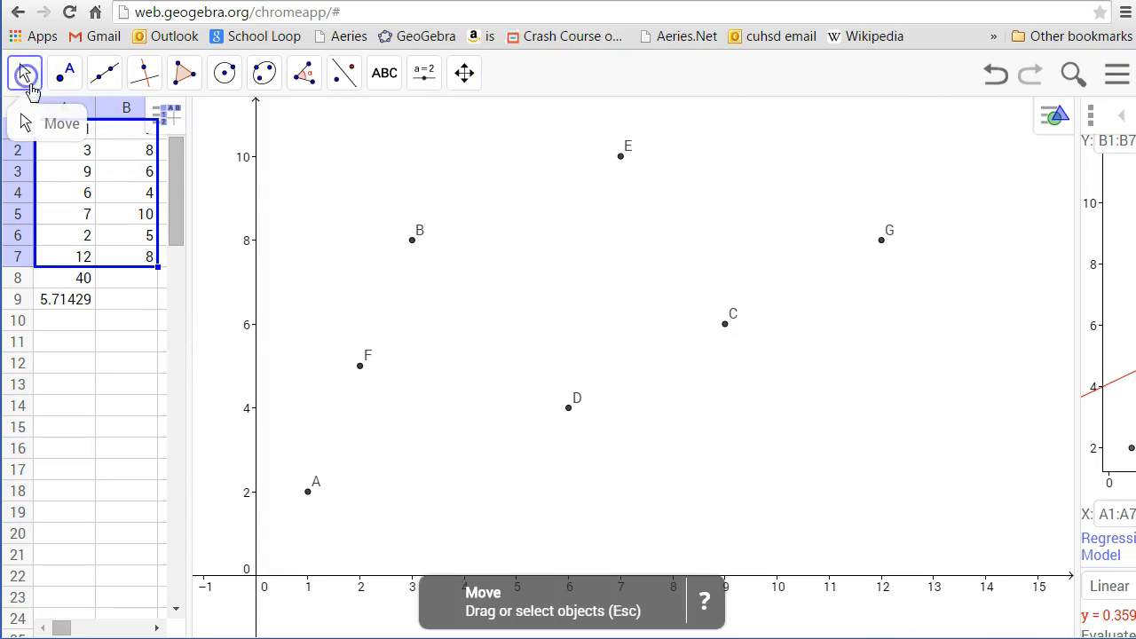
left_click_drag(1081, 285, 586, 340)
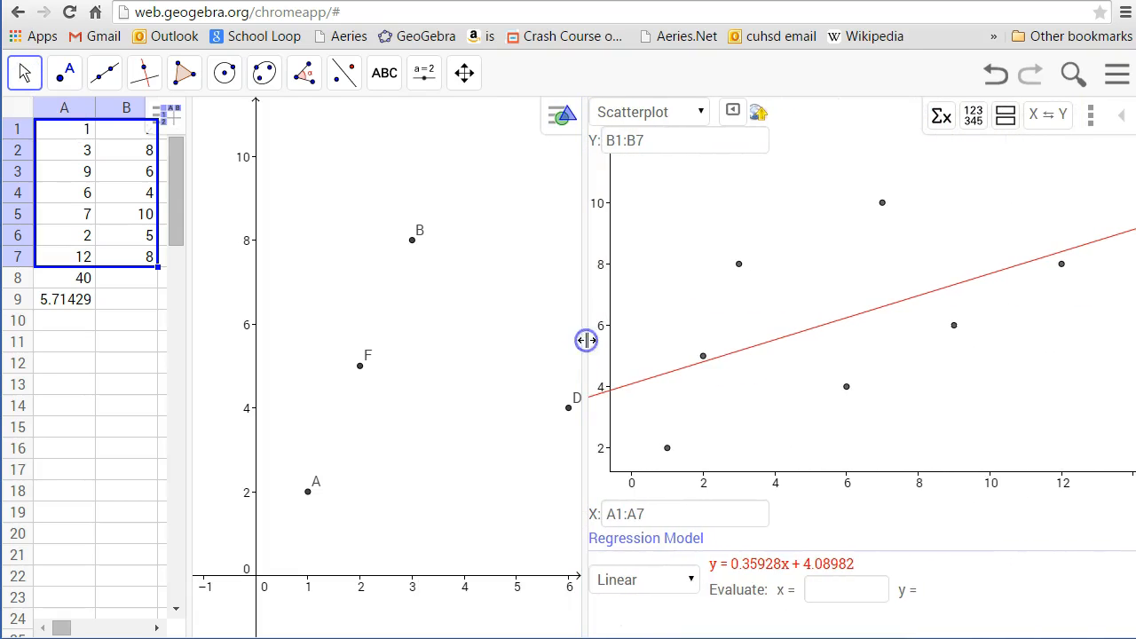
Rescale both axes of the narrowed Graphics view so points A to G all fit, with y reaching about 12
left_click(457, 412)
left_click(465, 72)
left_click(467, 473)
left_click_drag(506, 582, 397, 577)
left_click_drag(254, 344, 256, 449)
left_click_drag(520, 573, 491, 575)
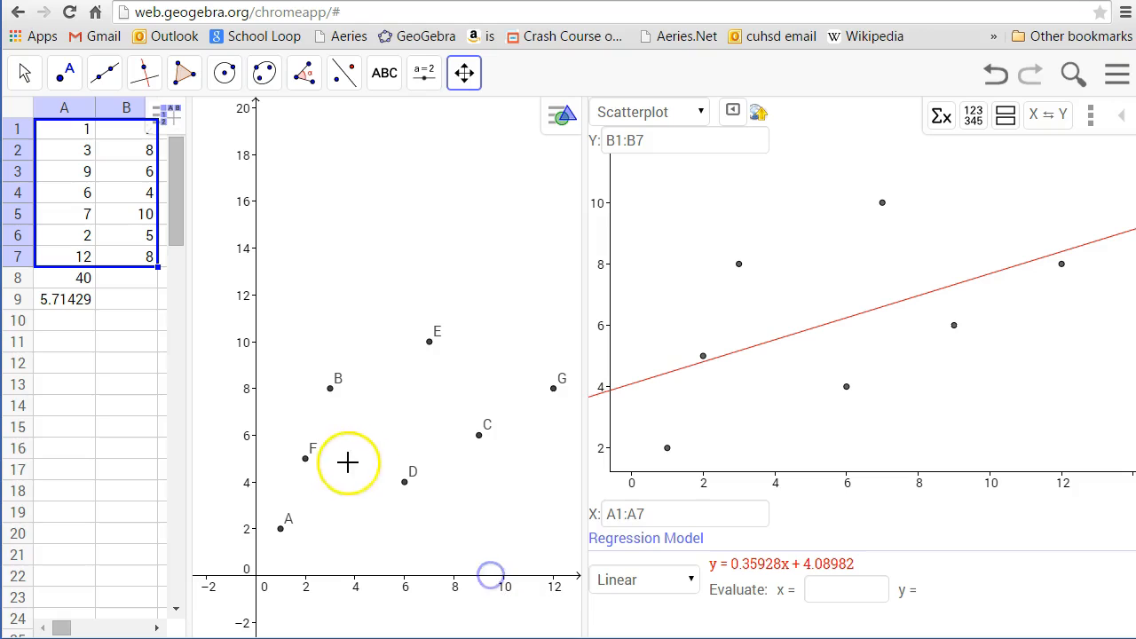
left_click_drag(258, 476, 268, 416)
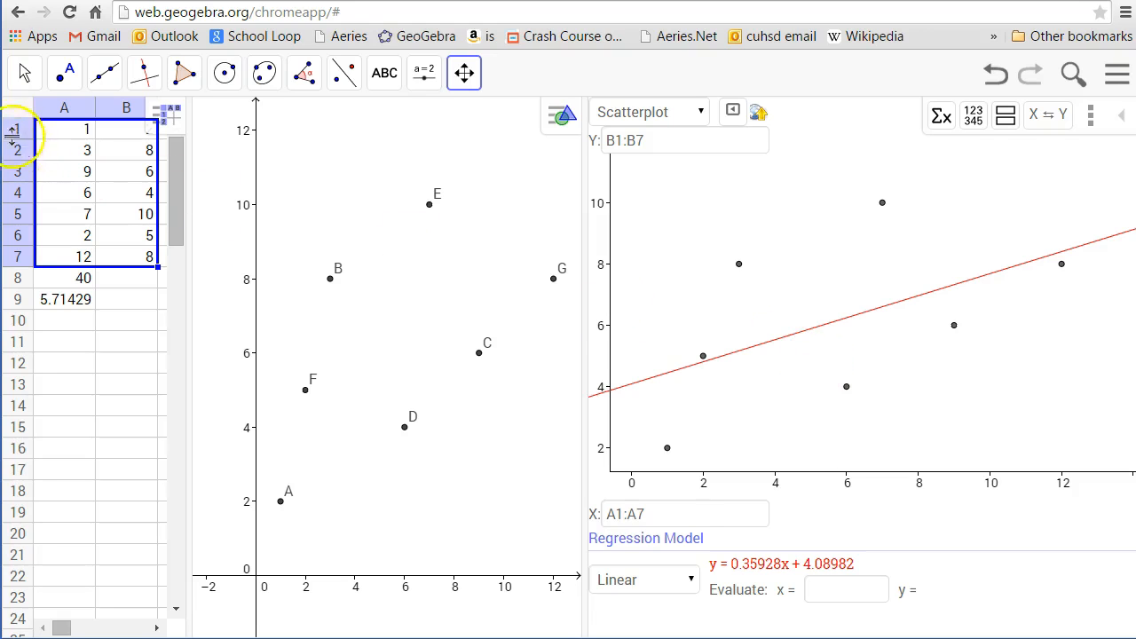
Move point B in the Graphics view in stages to about (4.97, 8)
left_click(25, 78)
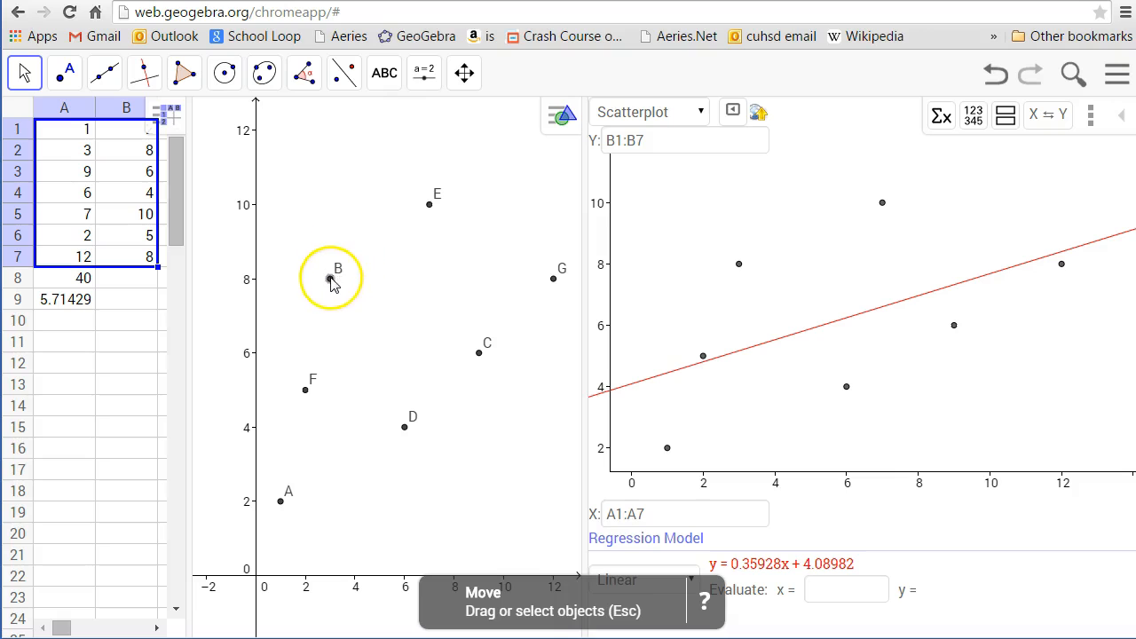
left_click_drag(330, 278, 375, 303)
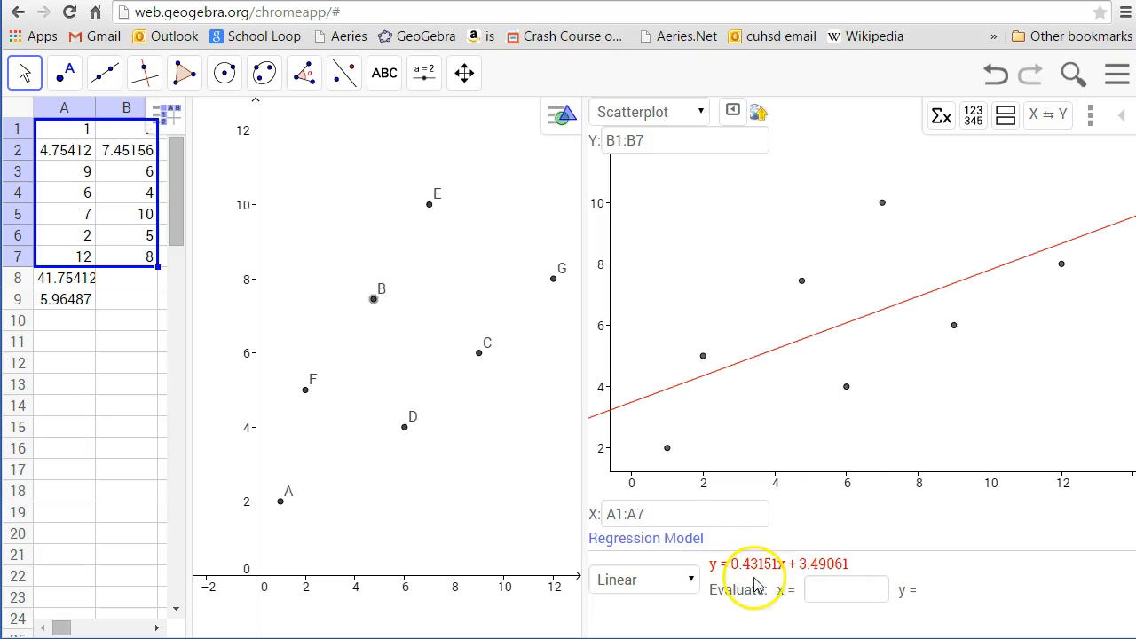
left_click_drag(377, 302, 377, 296)
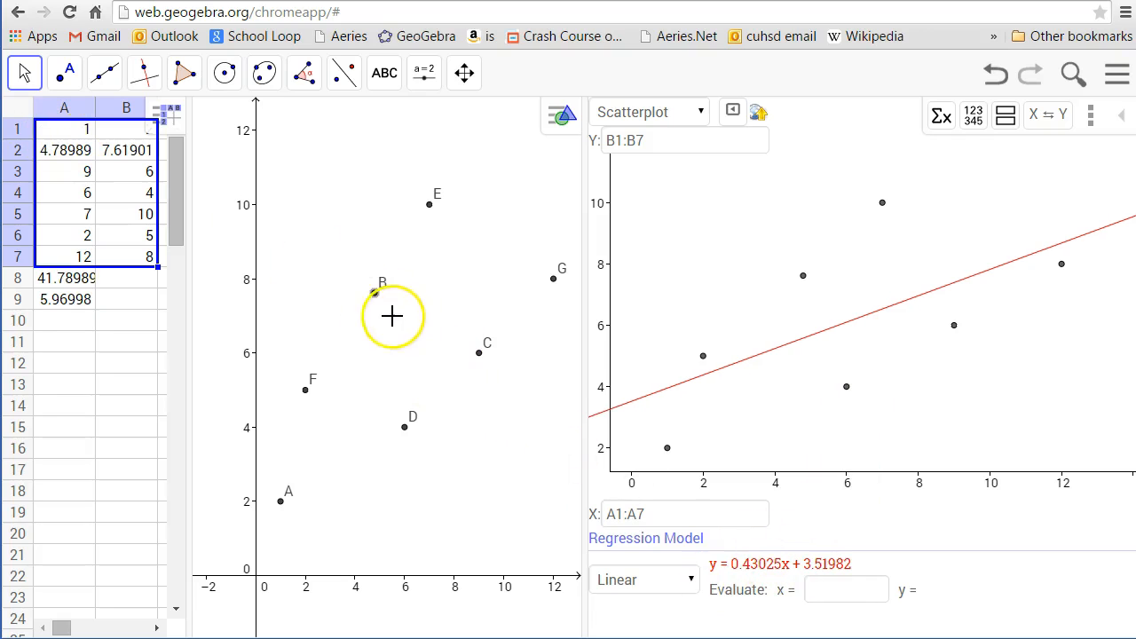
mouse_move(374, 294)
left_mouse_down()
mouse_move(388, 306)
mouse_move(408, 294)
mouse_move(329, 266)
mouse_move(380, 281)
left_mouse_up()
Show the statistics table beside the scatterplot, and move point B to (6, 8) and on to about (5.18, 7.60)
left_click(943, 117)
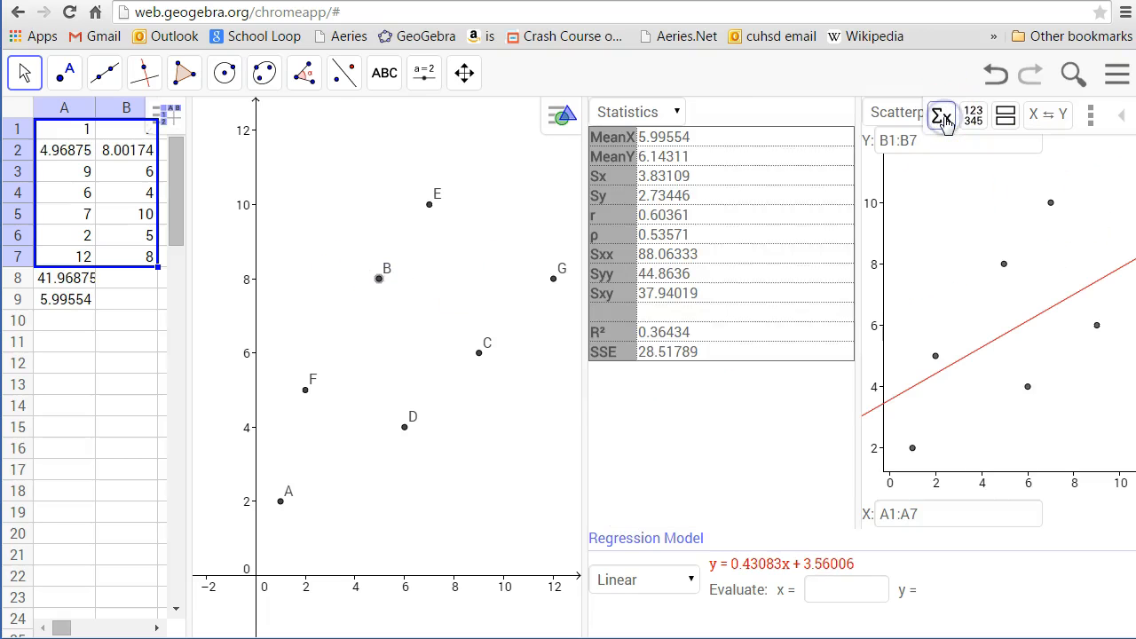
left_click_drag(379, 282, 405, 280)
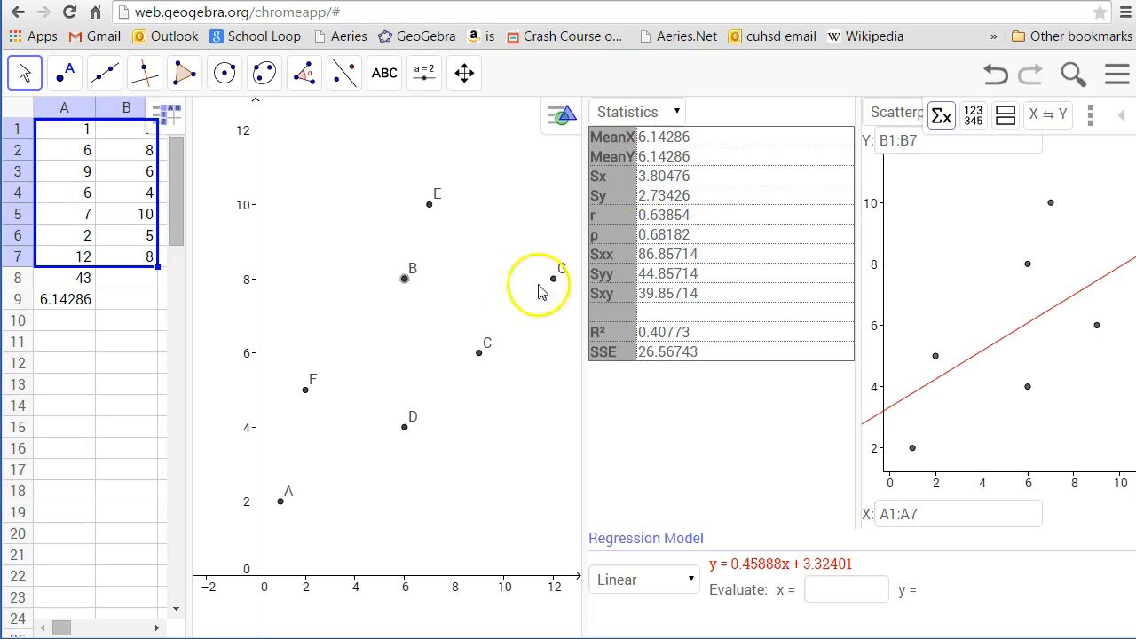
mouse_move(404, 284)
left_mouse_down()
mouse_move(383, 295)
mouse_move(403, 304)
mouse_move(388, 283)
left_mouse_up()
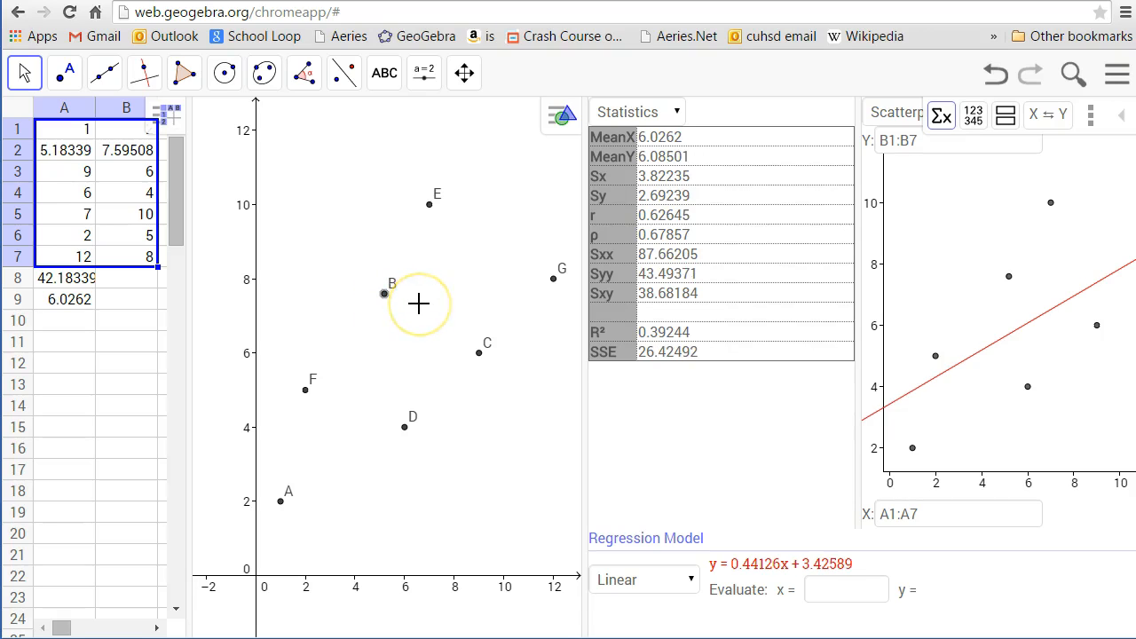
left_click(415, 332)
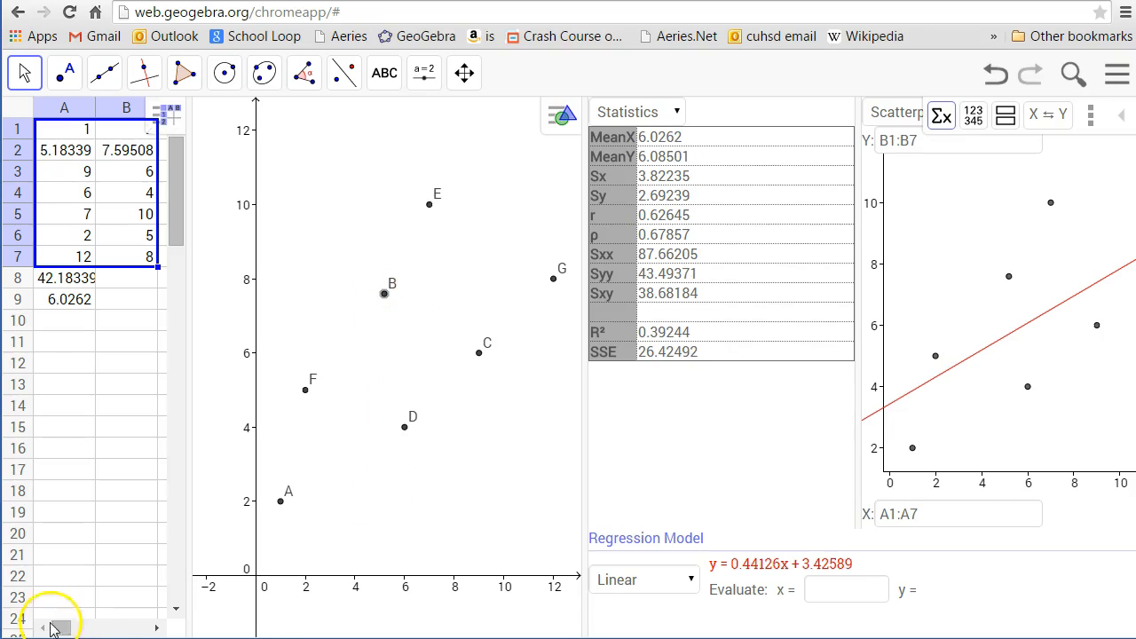